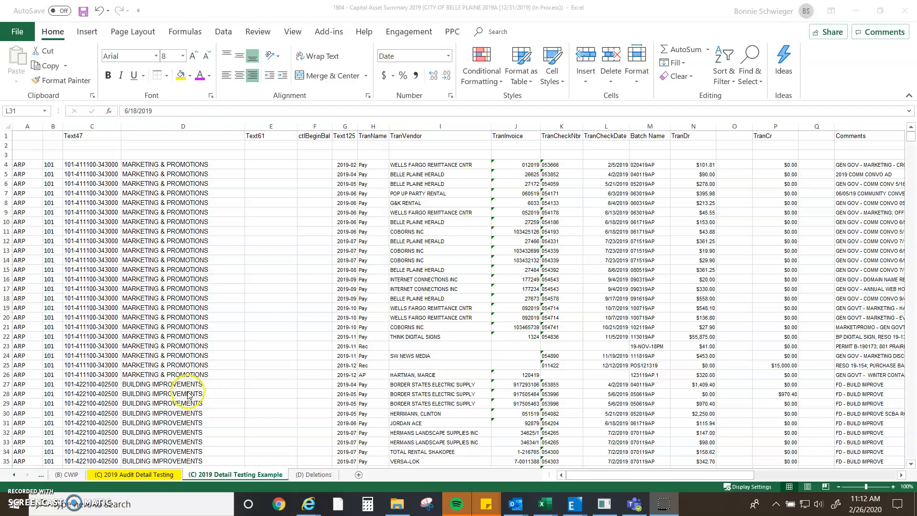
# Step: Insert four blank rows above the first Building Improvements row, at row 27
pyautogui.click(201, 385)
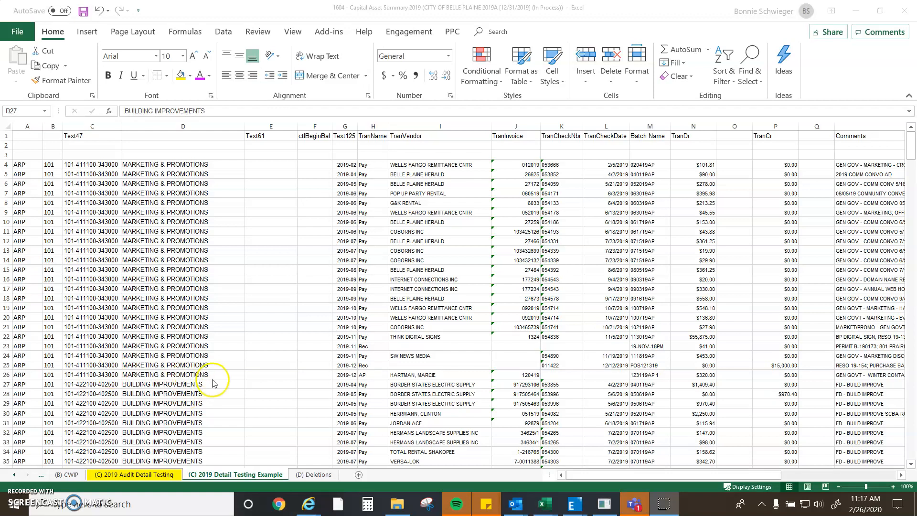
pyautogui.click(213, 383)
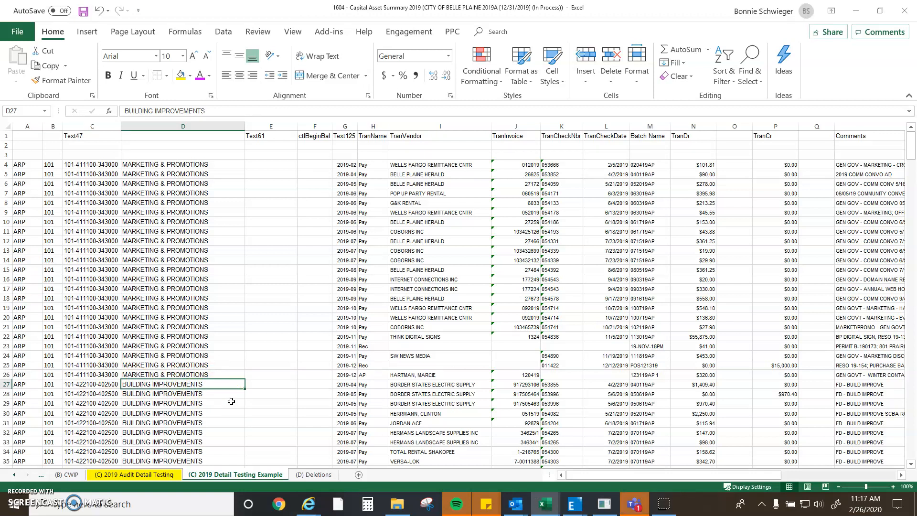
pyautogui.hotkey('shift', 'space')
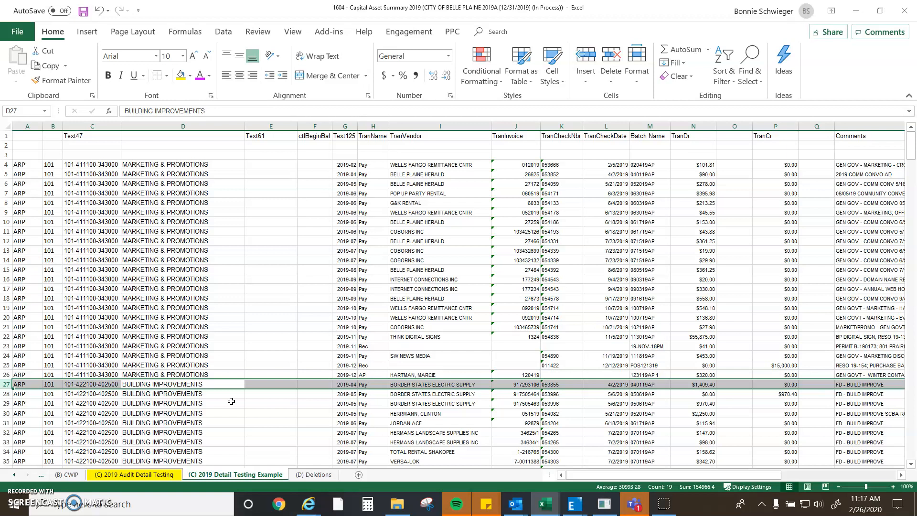
pyautogui.hotkey('ctrl', 'shift', '=')
pyautogui.hotkey('ctrl', 'shift', '=')
pyautogui.hotkey('ctrl', 'shift', '=')
pyautogui.hotkey('ctrl', 'shift', '=')
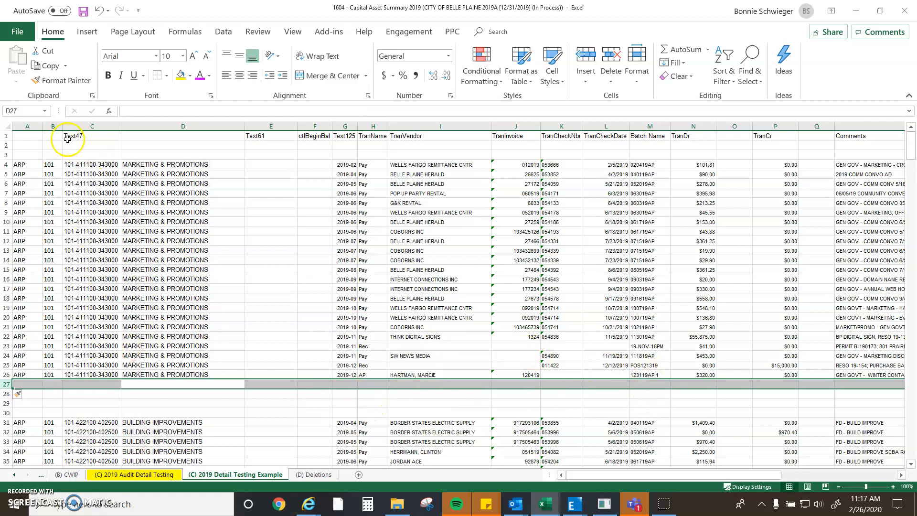
# Step: Total the Marketing & Promotions debits in N27 and credits in P27 with AutoSum
pyautogui.click(702, 386)
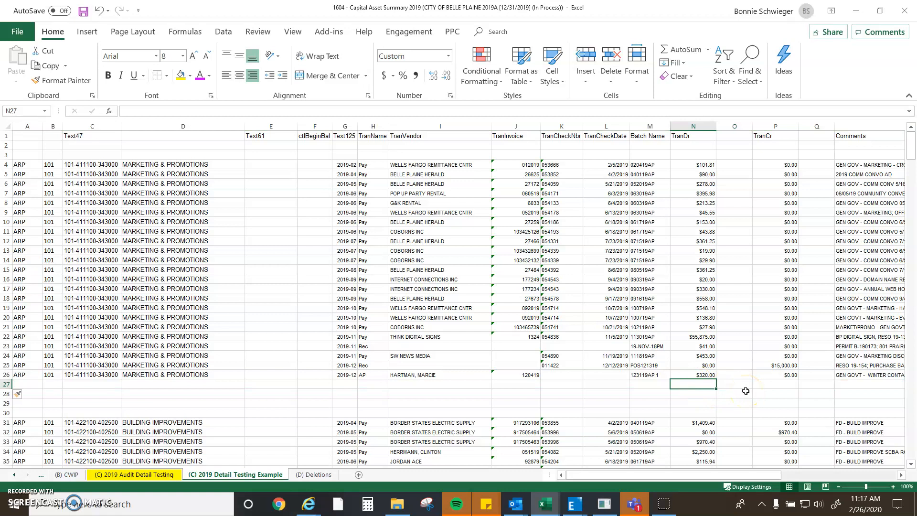
pyautogui.click(700, 385)
pyautogui.hotkey('alt', '=')
pyautogui.press('Return')
pyautogui.press('Up')
pyautogui.press('Right')
pyautogui.press('Right')
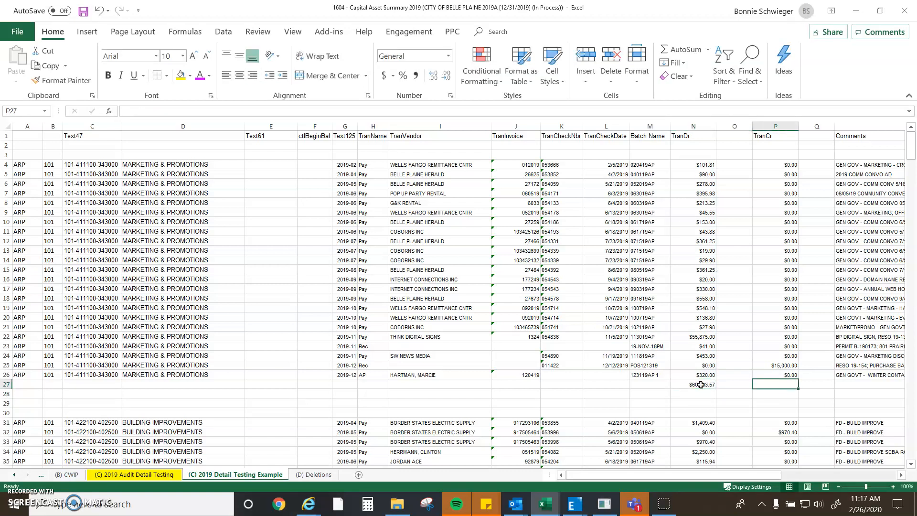
pyautogui.hotkey('alt', '=')
pyautogui.press('Return')
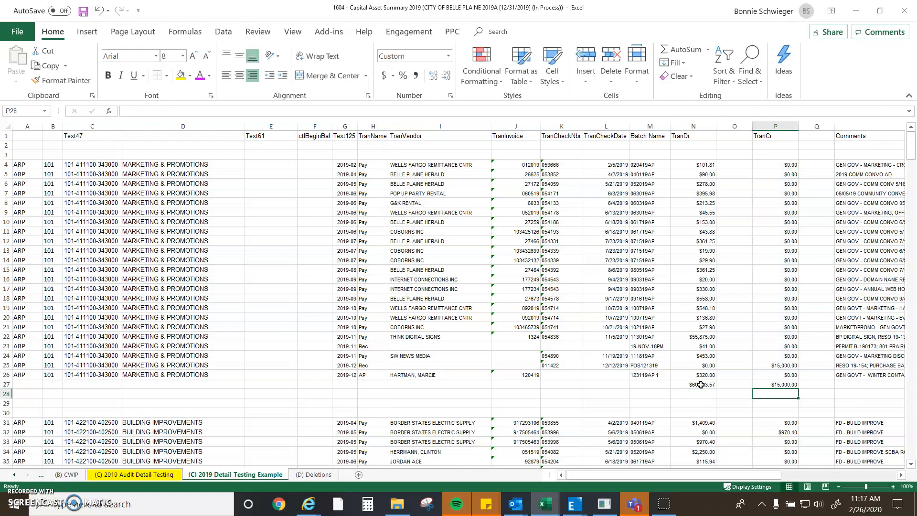
# Step: Enter a formula in N28 that subtracts the credit total in P27 from the debit total in N27
pyautogui.press('Up')
pyautogui.press('Down')
pyautogui.press('Left')
pyautogui.press('Left')
pyautogui.write('=')
pyautogui.press('Up')
pyautogui.write('-')
pyautogui.press('Up')
pyautogui.press('Right')
pyautogui.press('Right')
pyautogui.press('Right')
pyautogui.press('Left')
pyautogui.press('Return')
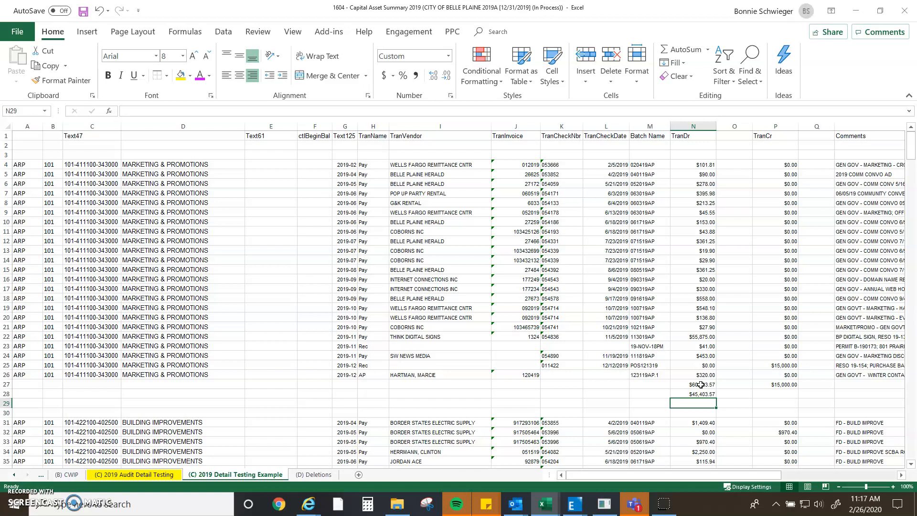
# Step: Clear the trial totals and the net formula from cells N27:P28
pyautogui.press('Up')
pyautogui.press('Up')
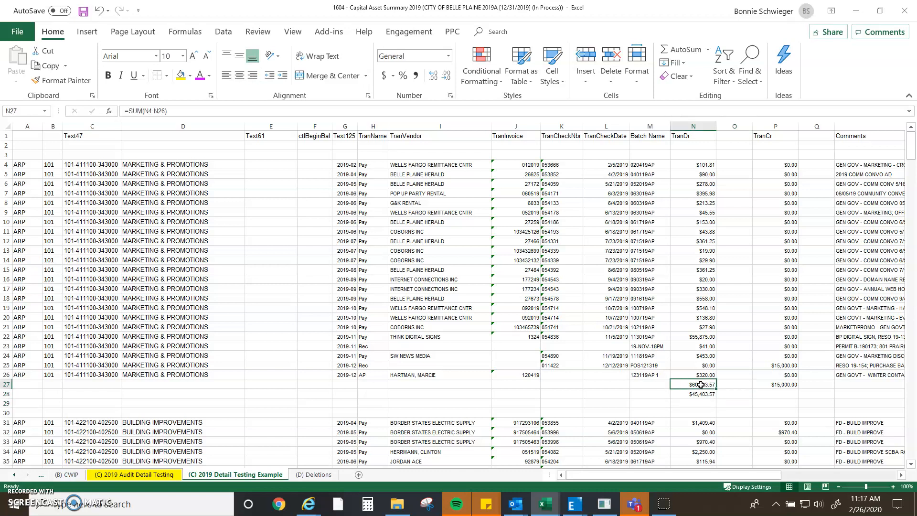
pyautogui.hotkey('shift', 'Right')
pyautogui.hotkey('shift', 'Right')
pyautogui.hotkey('shift', 'Down')
pyautogui.press('Delete')
# Step: Apply a top border to cell N27 beneath the last Marketing & Promotions debit amount
pyautogui.click(700, 384)
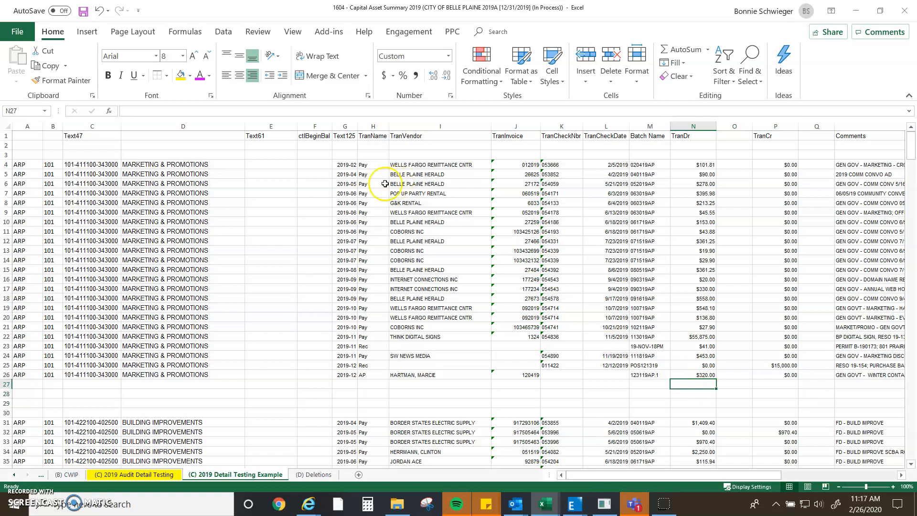
pyautogui.click(157, 75)
pyautogui.click(731, 403)
# Step: Start a SUMIFS formula in N27 using the absolute debit column $N:$N as the sum range
pyautogui.click(690, 384)
pyautogui.write('=s')
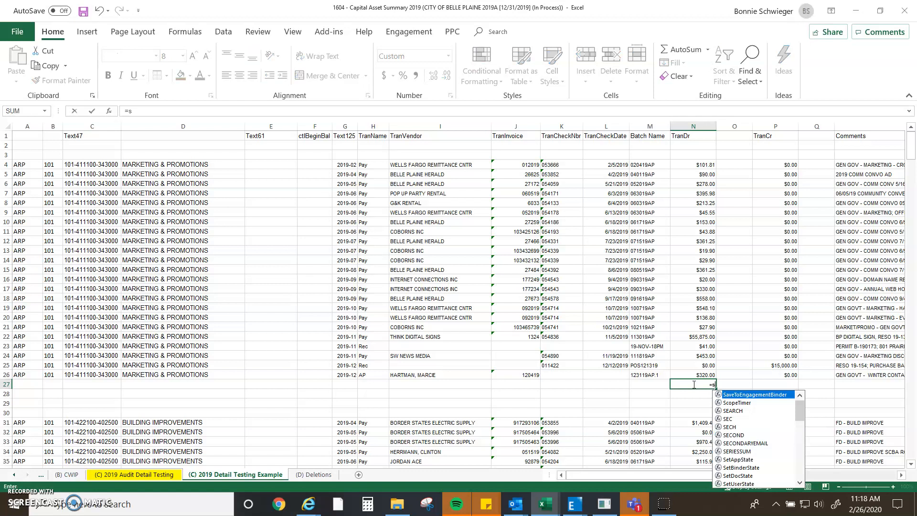
pyautogui.write('umifs')
pyautogui.press('Tab')
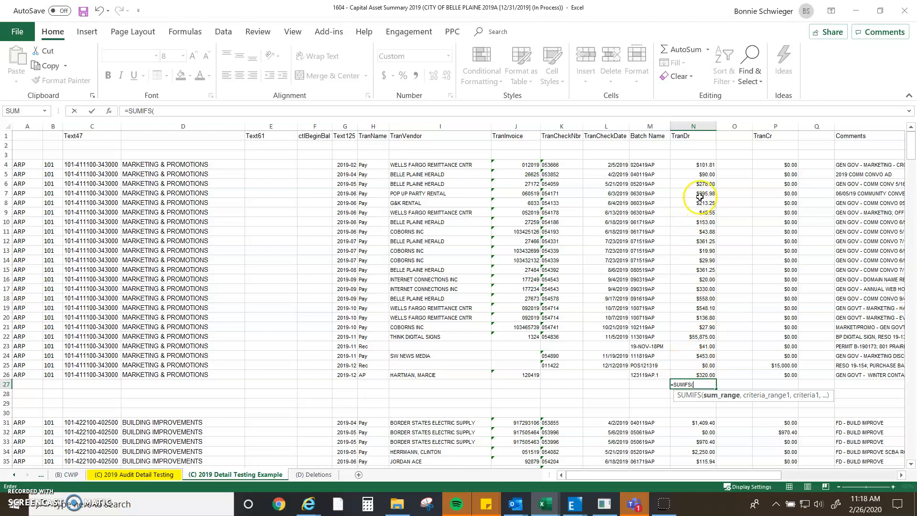
pyautogui.click(704, 123)
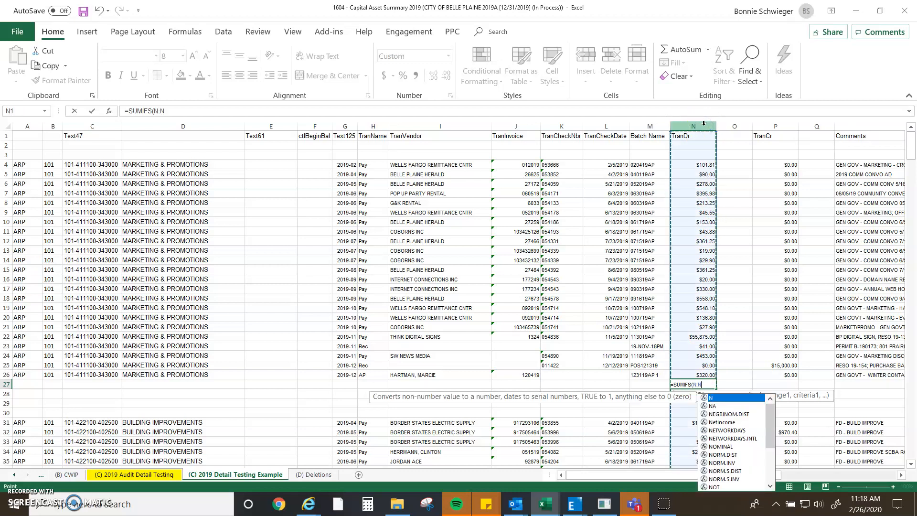
pyautogui.press('F4')
pyautogui.write(',')
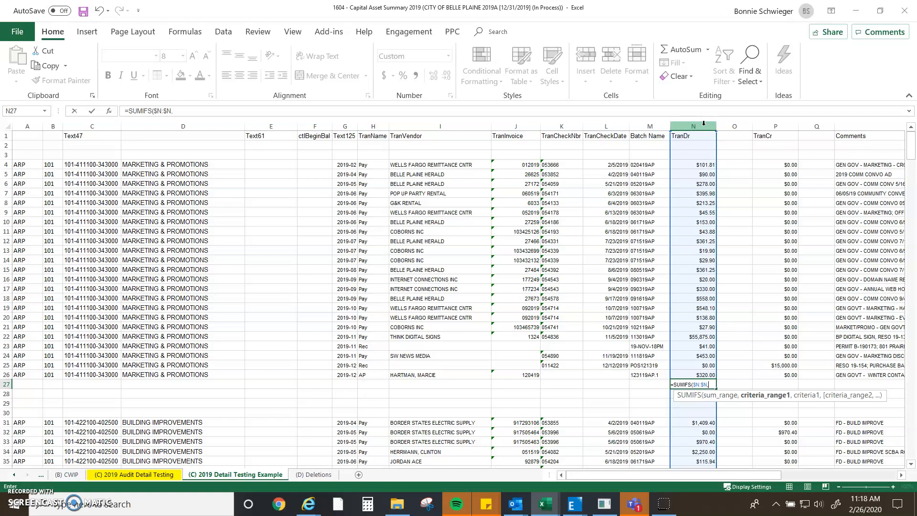
# Step: Complete the debit SUMIFS with criteria range $C:$C and criterion $C26, locking only the criterion's column
pyautogui.click(102, 125)
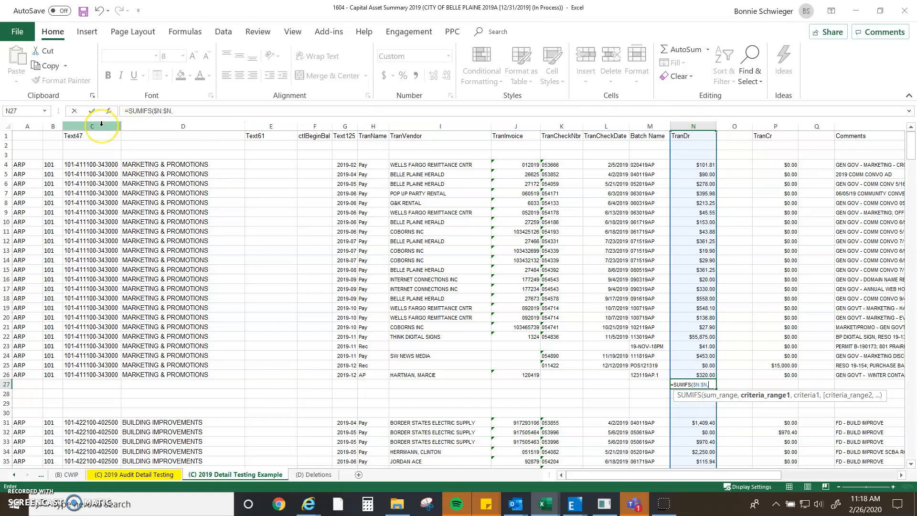
pyautogui.click(101, 125)
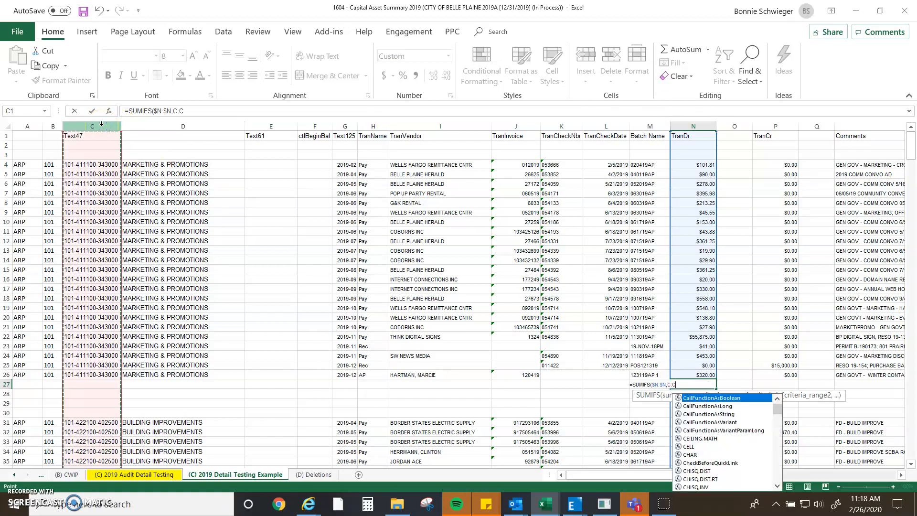
pyautogui.press('F4')
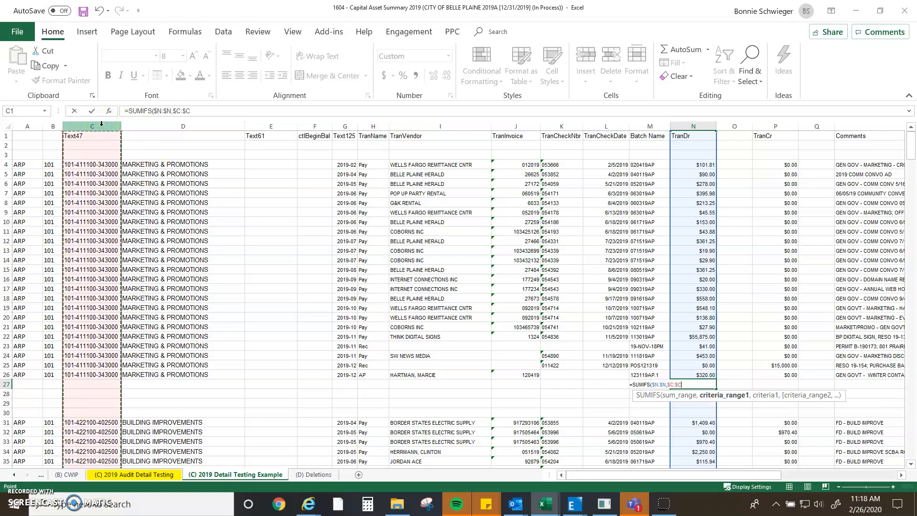
pyautogui.write(',')
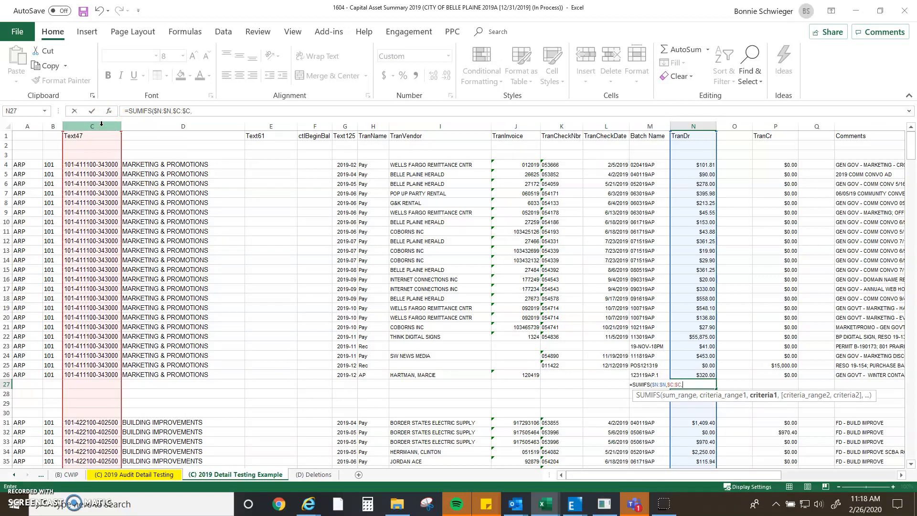
pyautogui.click(96, 373)
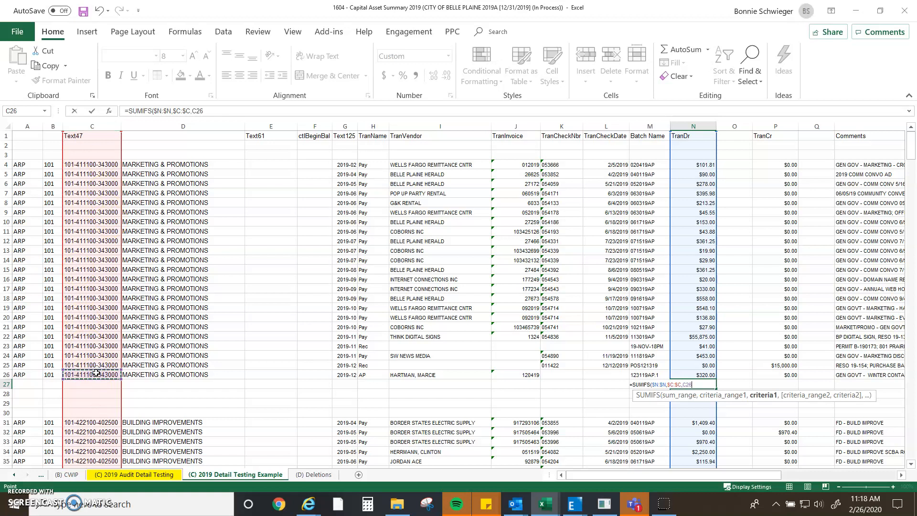
pyautogui.press('F4')
pyautogui.press('F4')
pyautogui.press('F4')
pyautogui.click(217, 112)
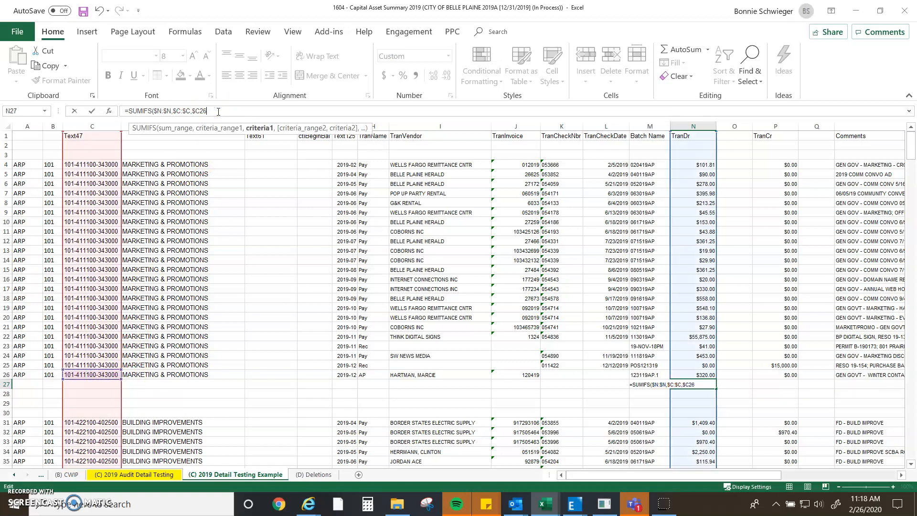
pyautogui.write(')')
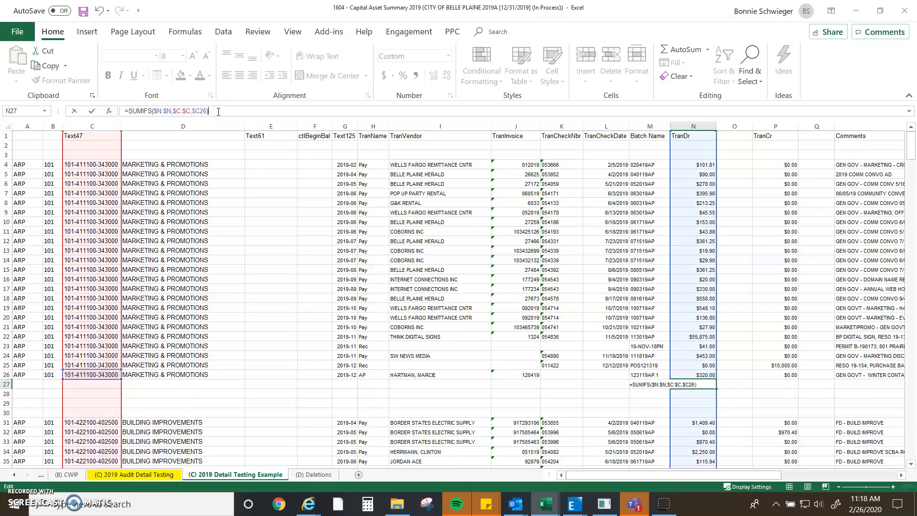
# Step: Subtract a second SUMIFS in the N27 formula, with sum range $P:$P and criteria range $C:$C
pyautogui.write('-sumifs')
pyautogui.press('Tab')
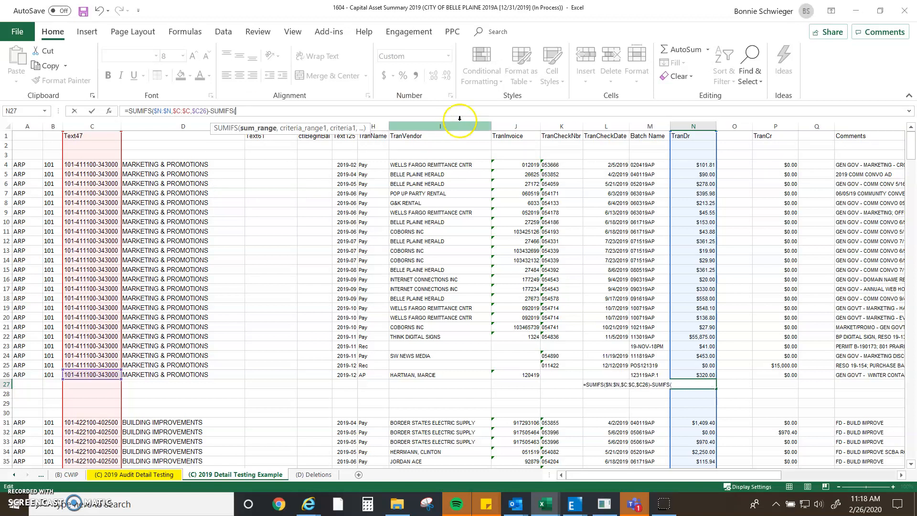
pyautogui.click(794, 125)
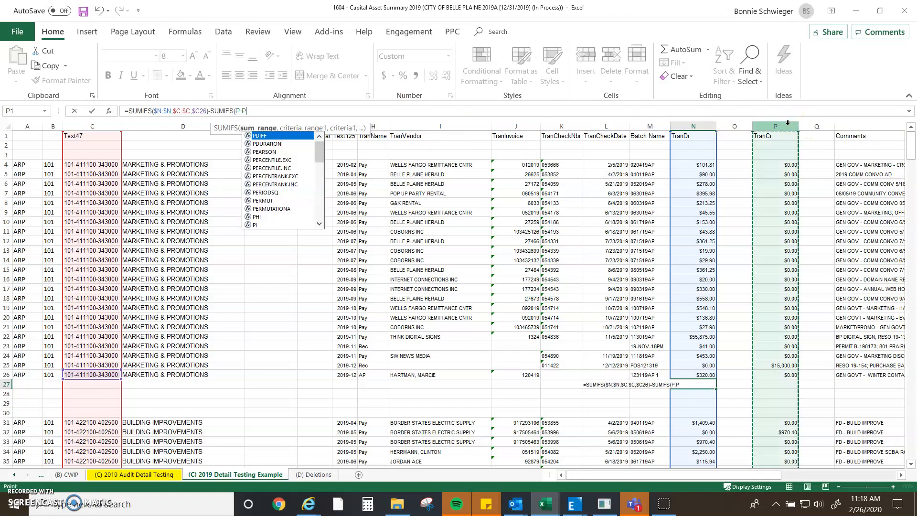
pyautogui.press('F4')
pyautogui.write(',')
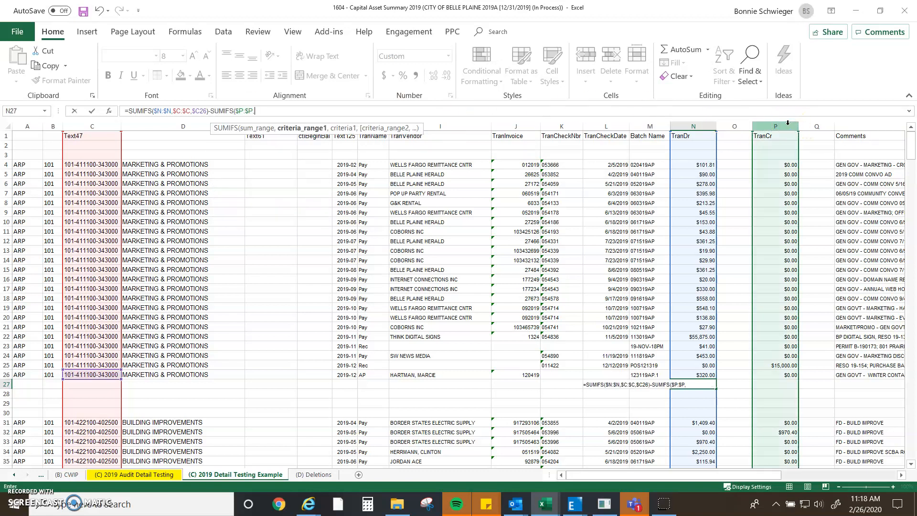
pyautogui.click(100, 125)
pyautogui.press('F4')
pyautogui.write(',')
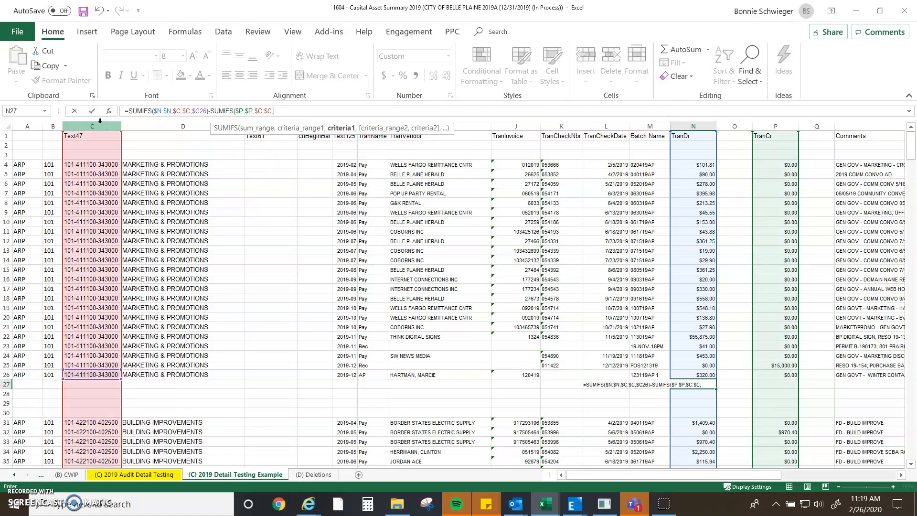
# Step: Finish the credit SUMIFS with criterion $C26, locking only its column, and commit the N27 formula
pyautogui.click(98, 375)
pyautogui.press('F4')
pyautogui.press('F4')
pyautogui.press('F4')
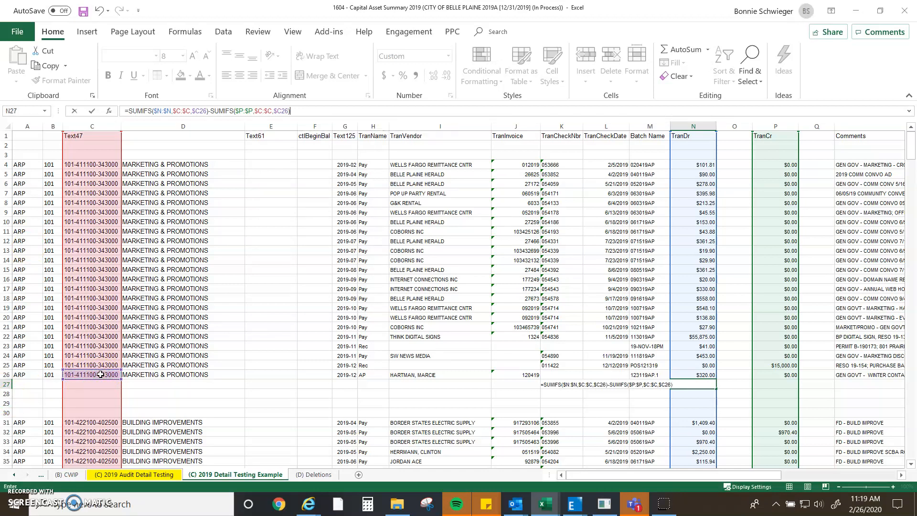
pyautogui.press('Return')
pyautogui.press('Up')
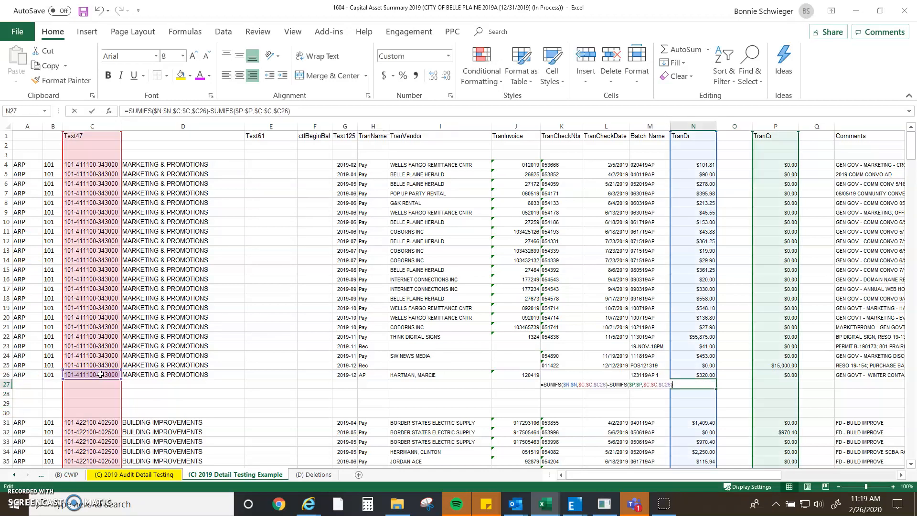
# Step: Review the ranges and criteria referenced by the net SUMIFS formula in N27
pyautogui.press('Escape')
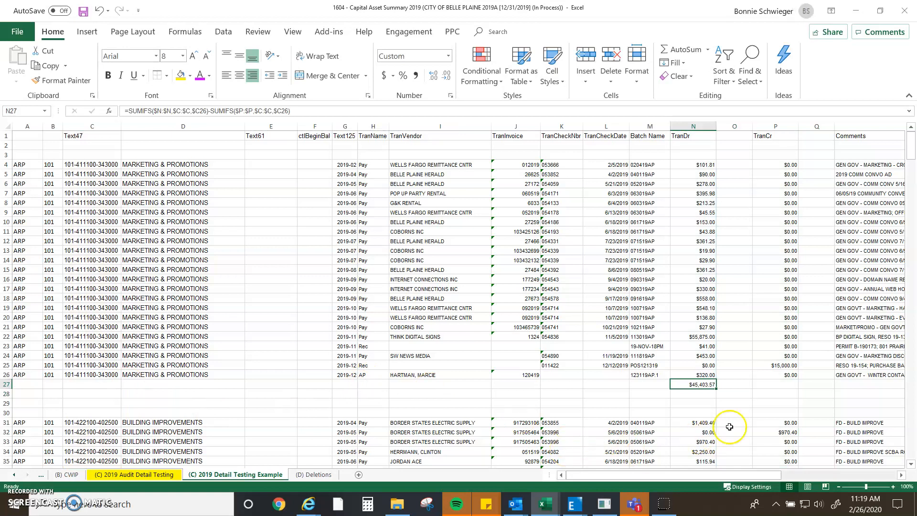
pyautogui.press('F2')
pyautogui.press('Escape')
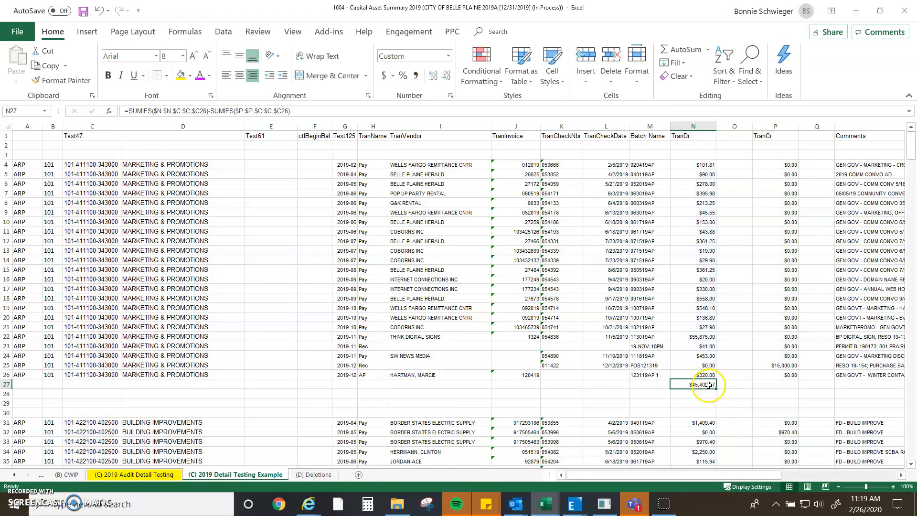
pyautogui.press('F2')
pyautogui.press('Escape')
pyautogui.press('F2')
pyautogui.press('Escape')
pyautogui.press('Escape')
# Step: Paste a rounded trial balance link into N28 for the Property Tax Levy account detail, using the current final balance
pyautogui.press('Down')
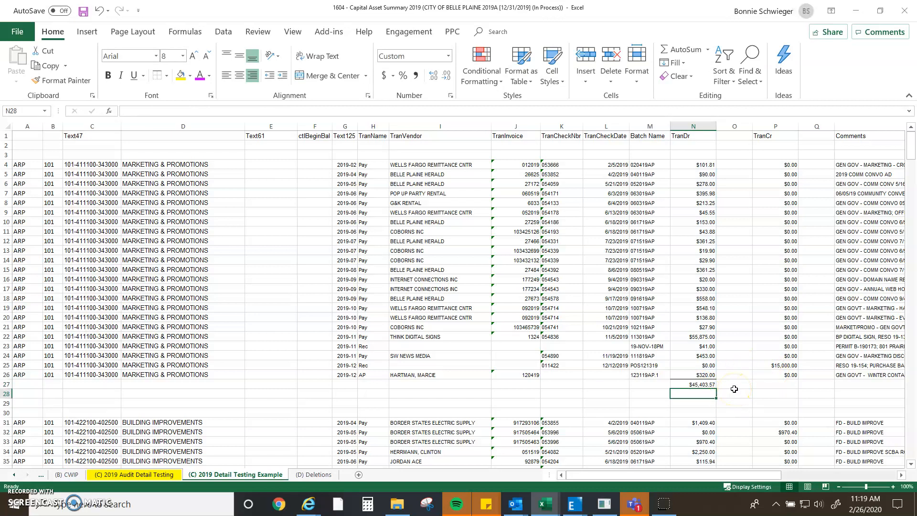
pyautogui.rightClick(698, 397)
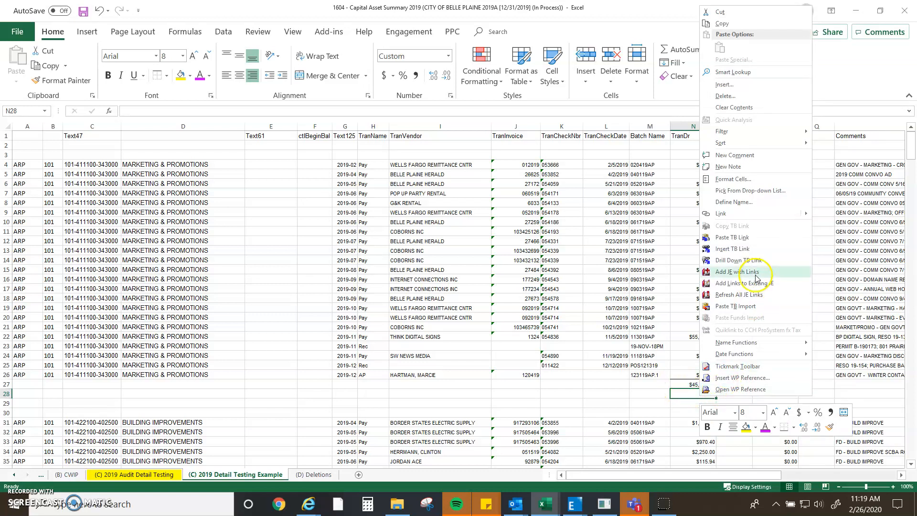
pyautogui.click(750, 249)
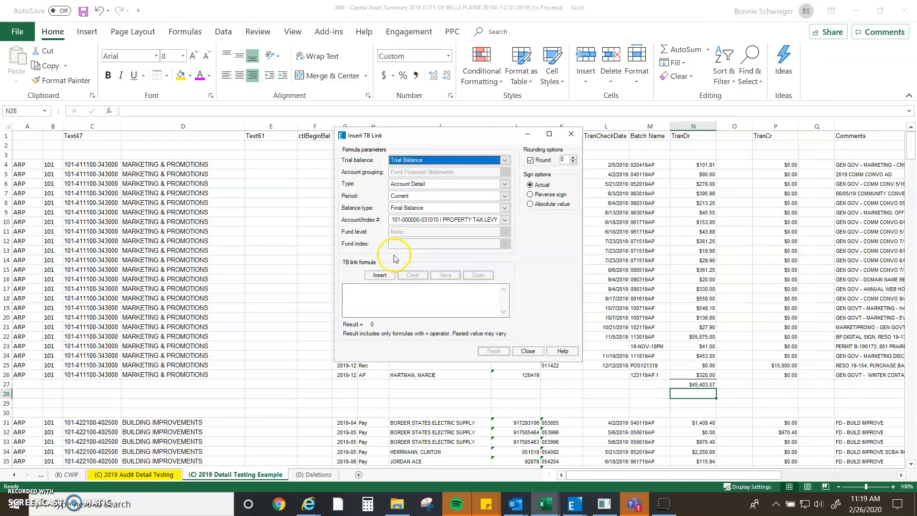
pyautogui.moveTo(436, 135); pyautogui.dragTo(392, 120)
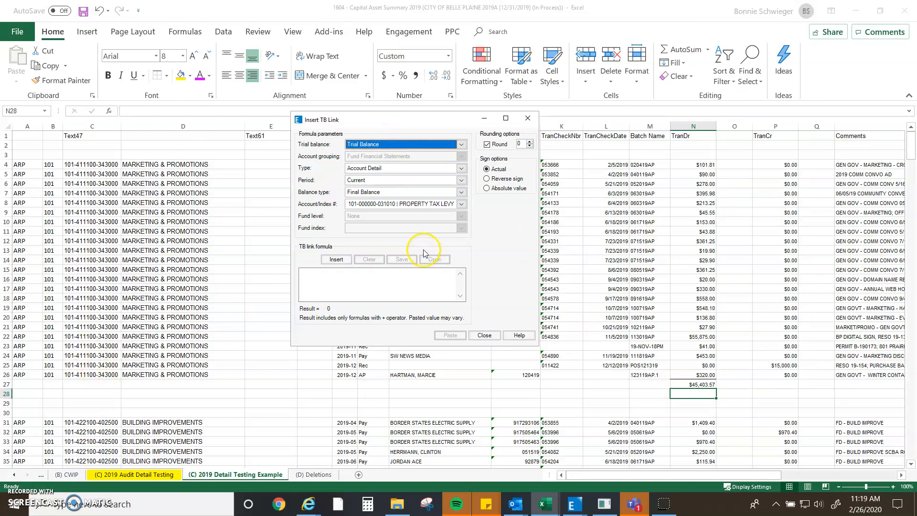
pyautogui.click(336, 260)
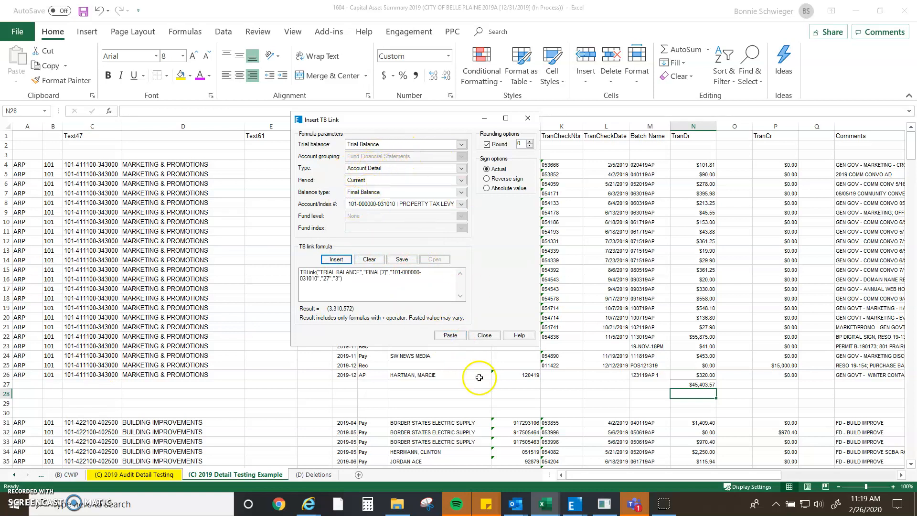
pyautogui.click(450, 336)
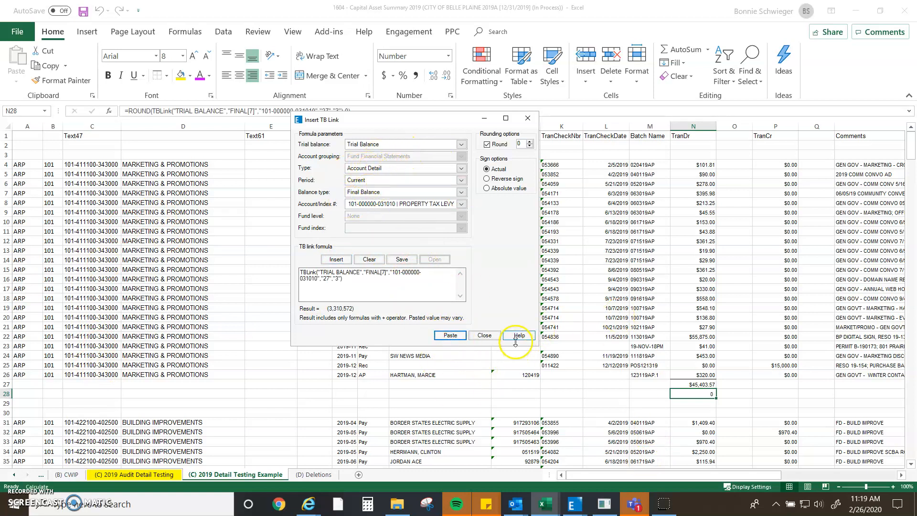
# Step: Replace the hard-coded account number in the N28 trial balance link formula with a reference to C26
pyautogui.click(484, 336)
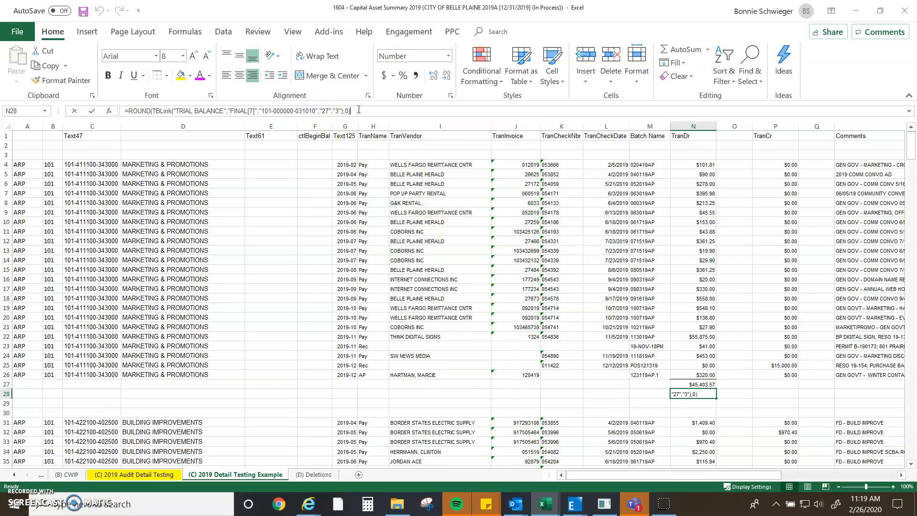
pyautogui.click(318, 111)
pyautogui.hotkey('shift', 'Left')
pyautogui.hotkey('shift', 'Left')
pyautogui.hotkey('shift', 'Left')
pyautogui.hotkey('shift', 'Left')
pyautogui.hotkey('shift', 'Left')
pyautogui.hotkey('shift', 'Left')
pyautogui.hotkey('shift', 'Left')
pyautogui.hotkey('shift', 'Left')
pyautogui.hotkey('shift', 'Left')
pyautogui.hotkey('shift', 'Left')
pyautogui.hotkey('shift', 'Left')
pyautogui.hotkey('shift', 'Left')
pyautogui.hotkey('shift', 'Left')
pyautogui.hotkey('shift', 'Left')
pyautogui.hotkey('shift', 'Left')
pyautogui.hotkey('shift', 'Left')
pyautogui.hotkey('shift', 'Left')
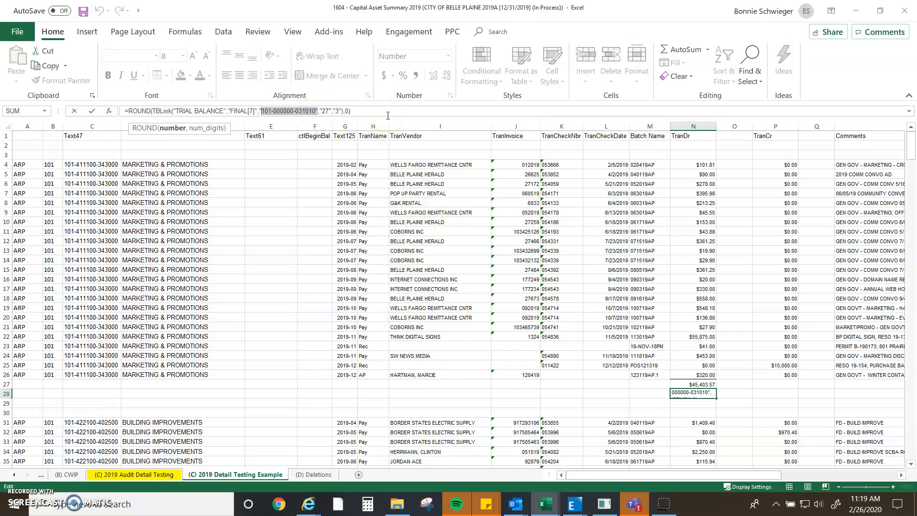
pyautogui.hotkey('shift', 'Left')
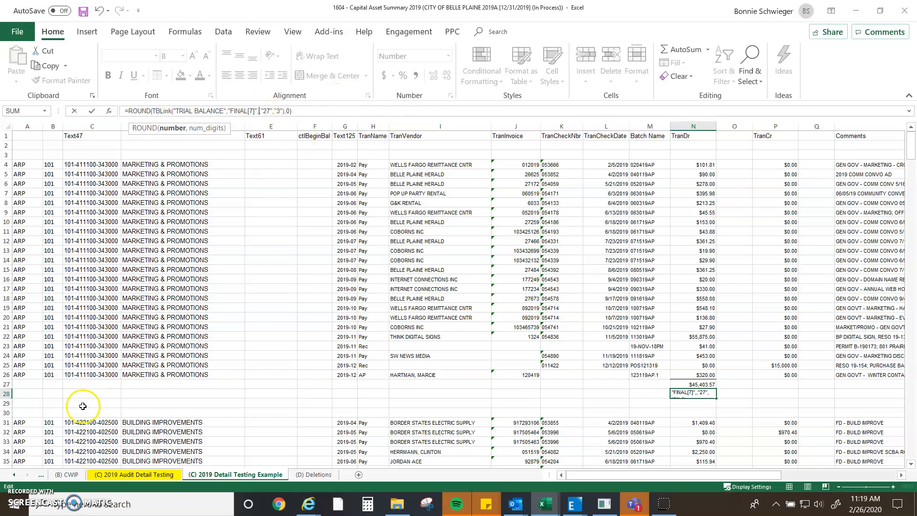
pyautogui.click(82, 375)
pyautogui.press('Return')
pyautogui.press('Up')
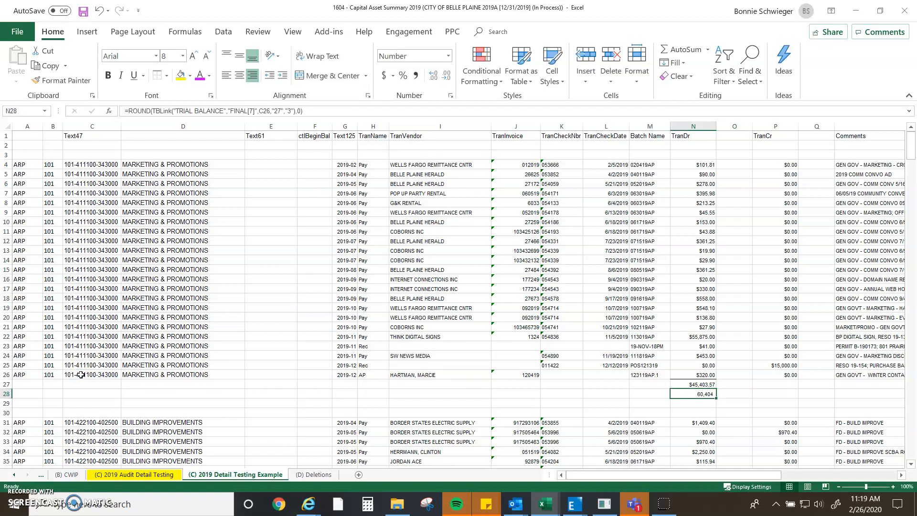
# Step: Enter the formula =N27-N28 in N29 to calculate the difference between the net subtotal and the trial balance
pyautogui.press('Down')
pyautogui.write('=')
pyautogui.press('Up')
pyautogui.press('Up')
pyautogui.write('-')
pyautogui.press('Up')
pyautogui.press('Return')
pyautogui.press('Up')
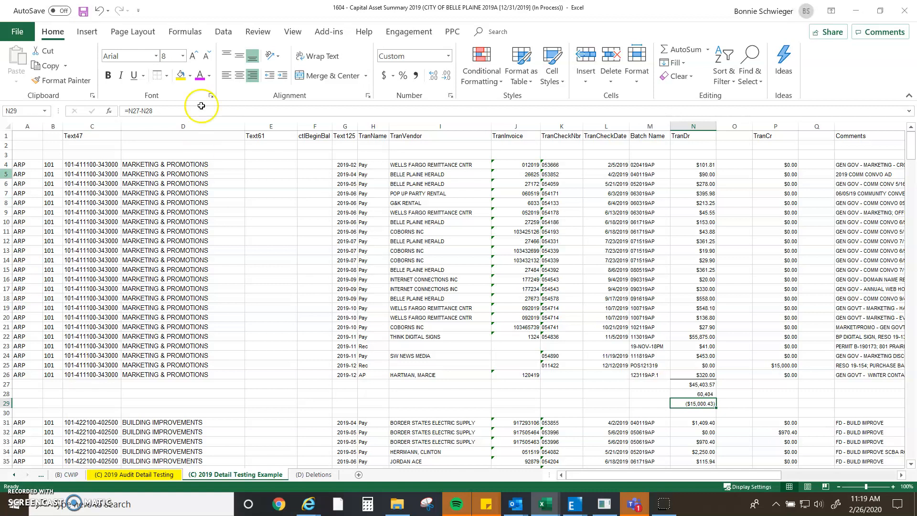
# Step: Highlight the difference in N29 with a yellow fill and a red font
pyautogui.click(181, 75)
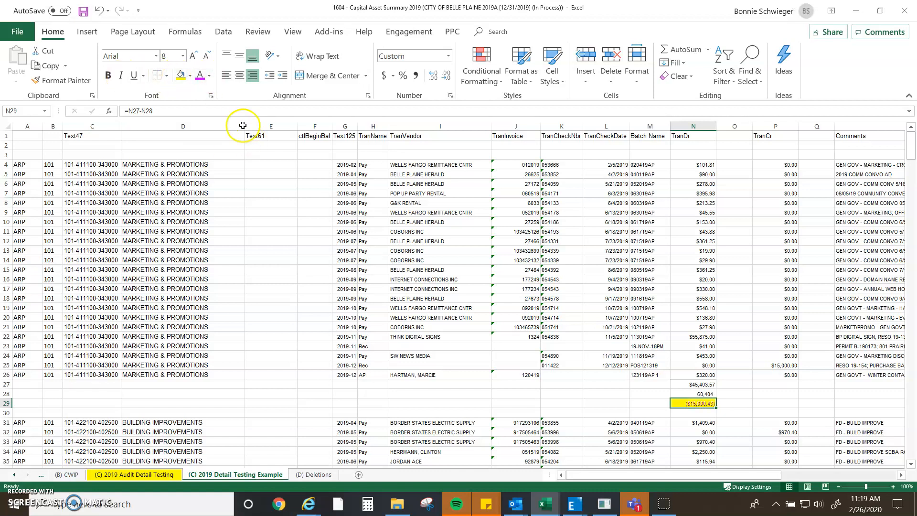
pyautogui.click(209, 76)
pyautogui.click(210, 177)
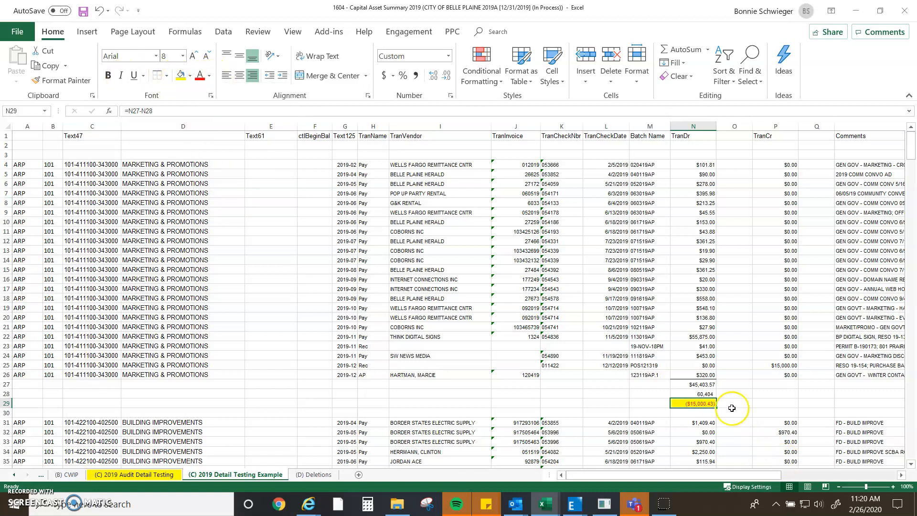
# Step: Add a red "i" tickmark in O29 beside the difference and a blue TB tickmark in O28 beside the trial balance amount
pyautogui.click(728, 404)
pyautogui.click(324, 33)
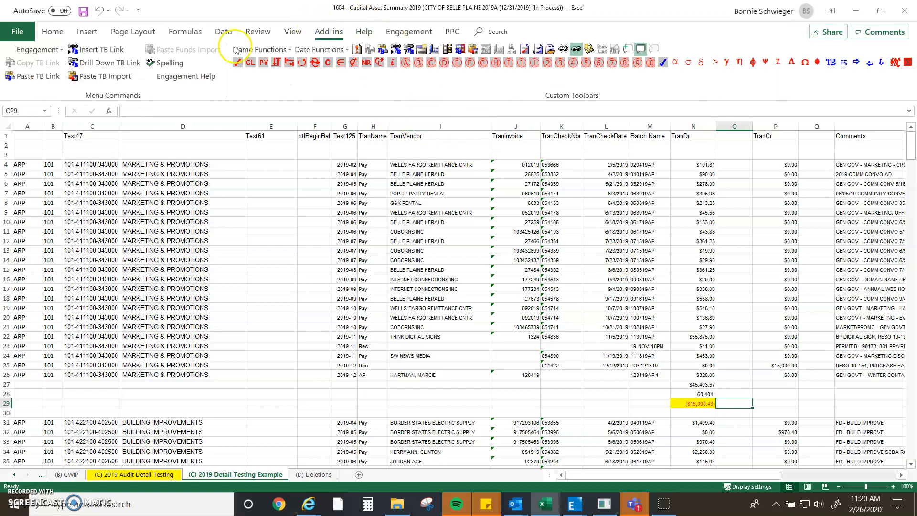
pyautogui.click(384, 65)
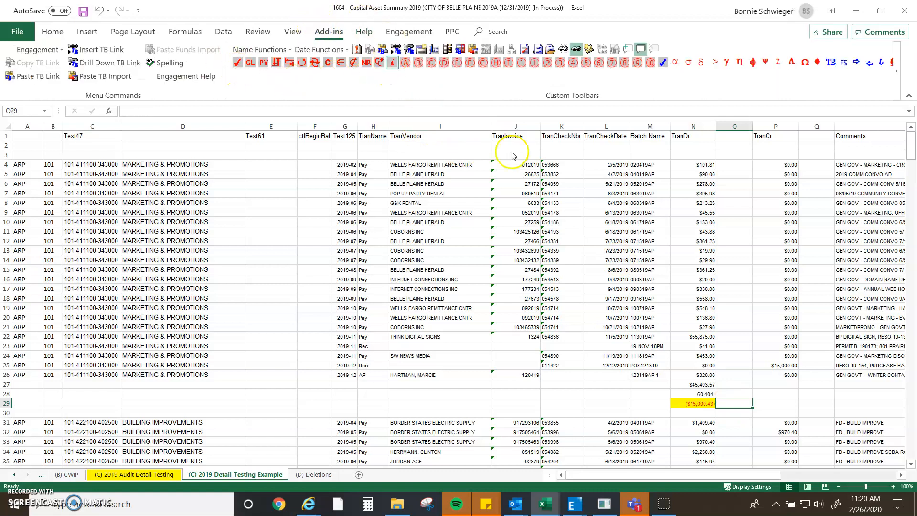
pyautogui.press('Up')
pyautogui.click(831, 62)
pyautogui.click(692, 393)
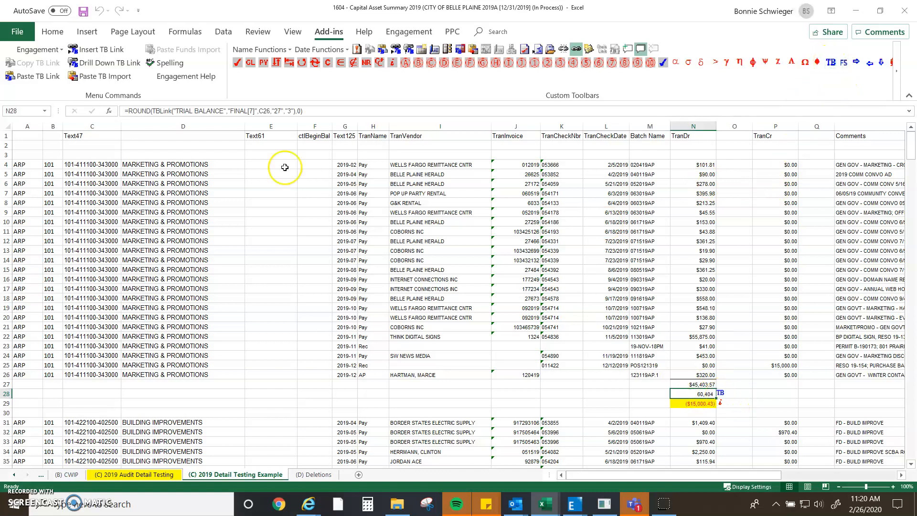
# Step: Color the trial balance amount in N28 purple and the net subtotal in N27 blue
pyautogui.click(53, 32)
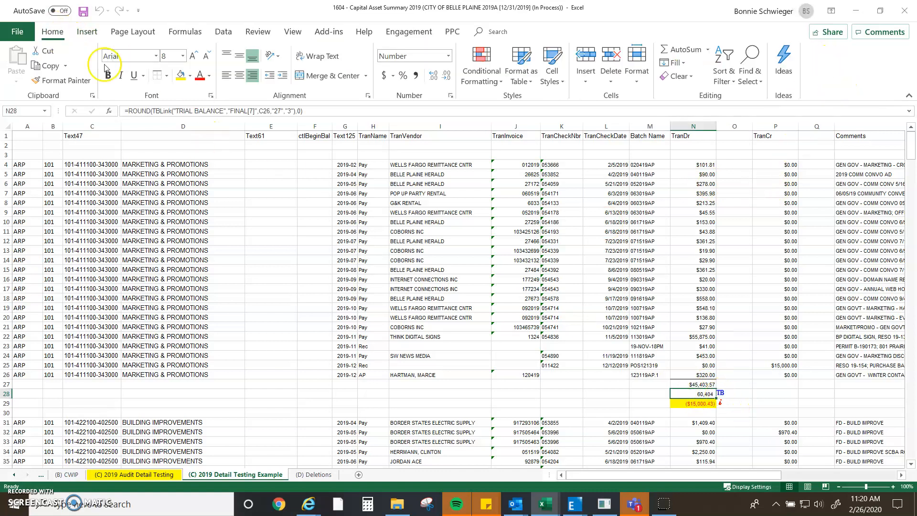
pyautogui.click(210, 76)
pyautogui.click(199, 197)
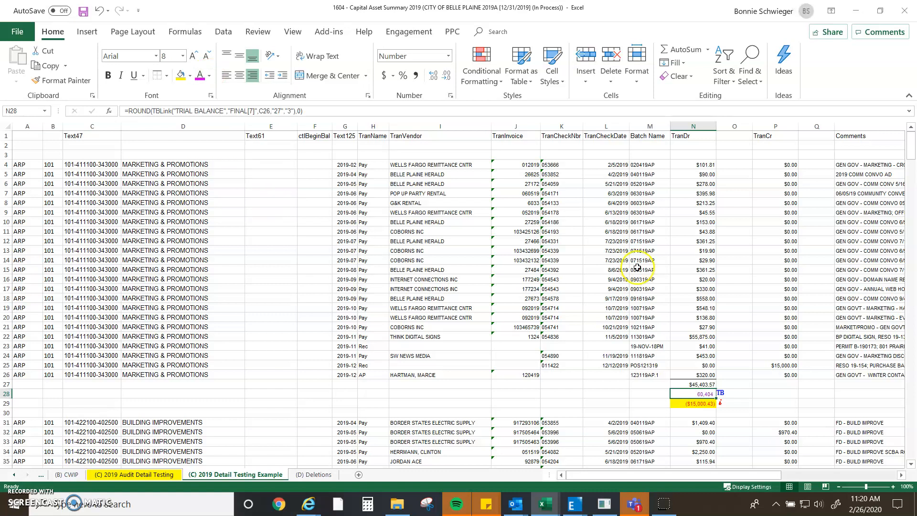
pyautogui.click(692, 402)
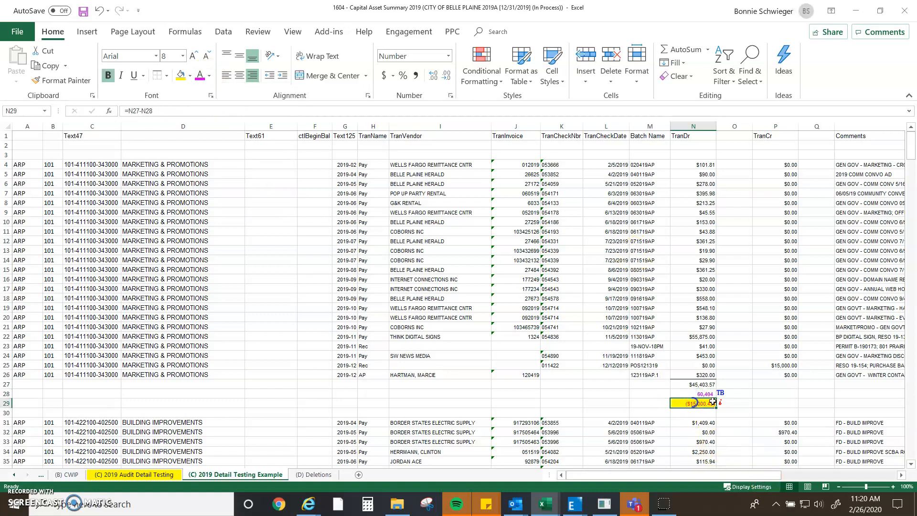
pyautogui.click(698, 393)
pyautogui.press('Up')
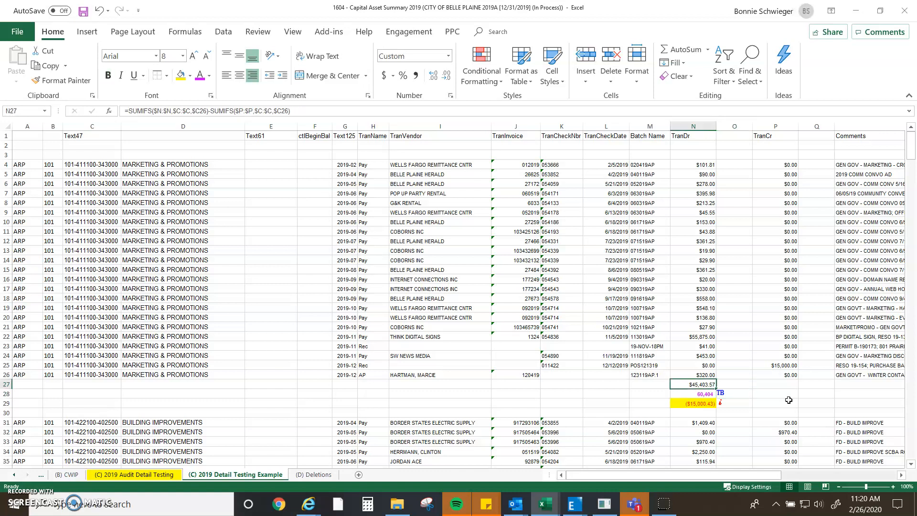
pyautogui.click(209, 76)
pyautogui.click(210, 199)
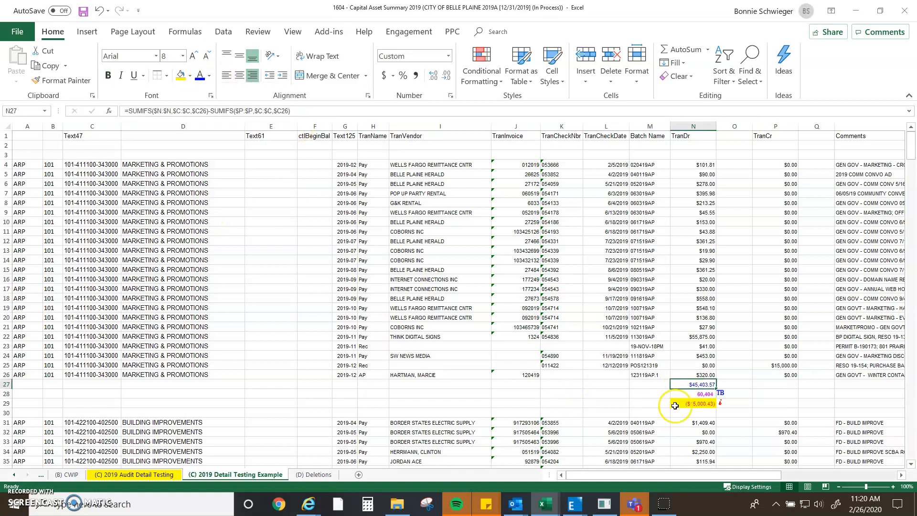
# Step: Examine the scope table in columns X to Z, including its fund numbers, ARP type and scope amounts
pyautogui.hotkey('shift', 'space')
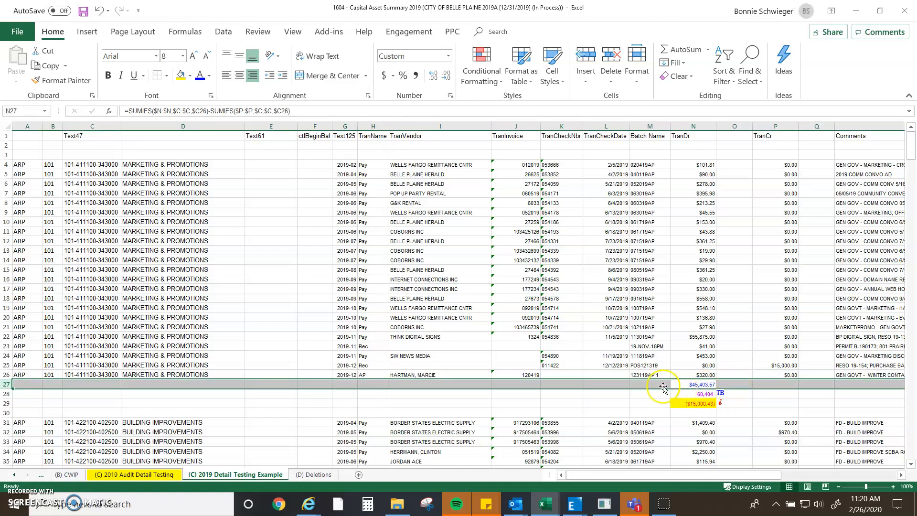
pyautogui.click(599, 384)
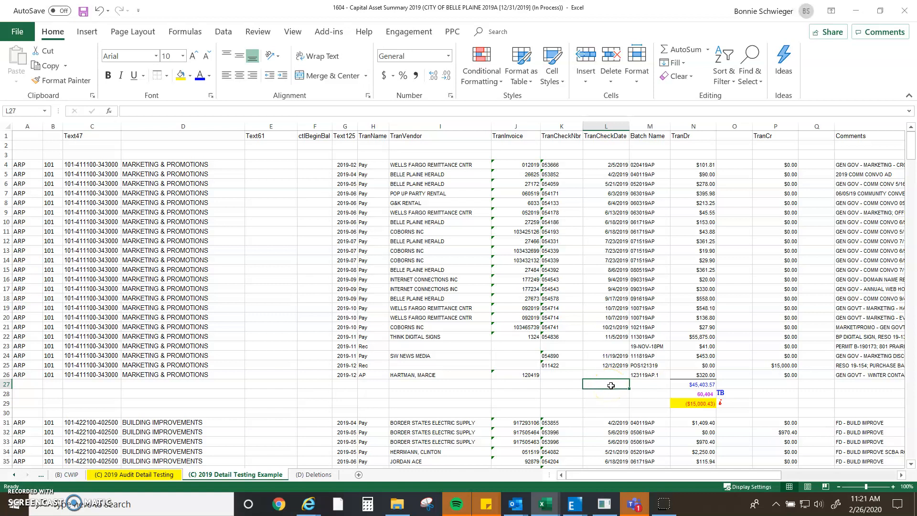
pyautogui.click(865, 384)
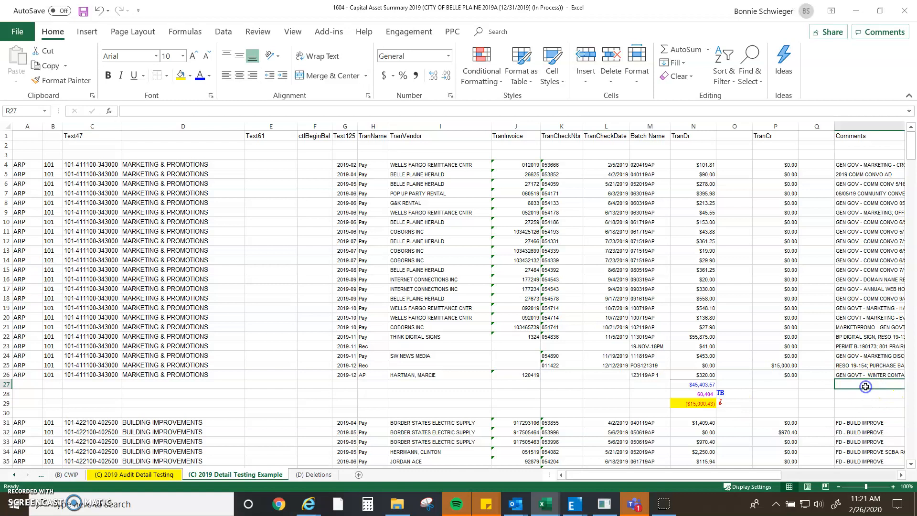
pyautogui.press('Right')
pyautogui.press('Right')
pyautogui.press('Right')
pyautogui.press('Right')
pyautogui.press('Right')
pyautogui.press('Right')
pyautogui.press('Right')
pyautogui.press('Right')
pyautogui.press('Right')
pyautogui.press('Right')
pyautogui.press('Right')
pyautogui.press('Right')
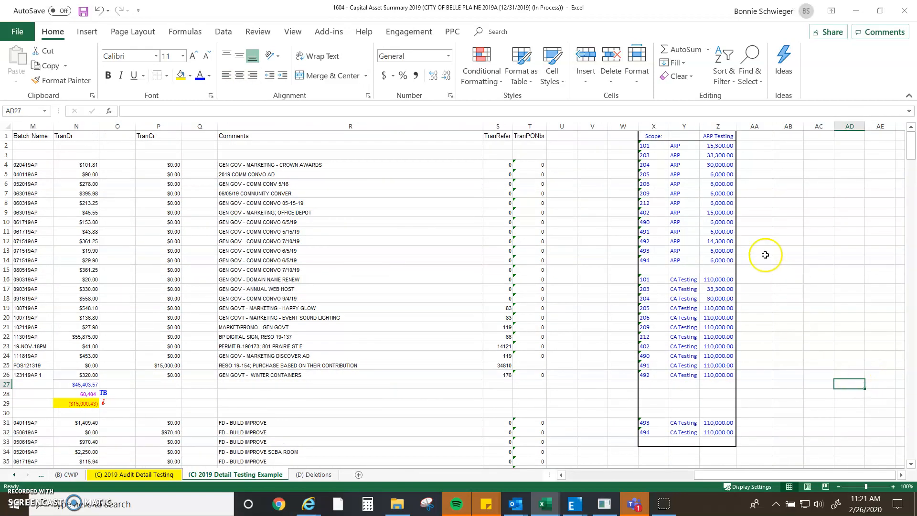
pyautogui.moveTo(655, 147); pyautogui.dragTo(658, 258)
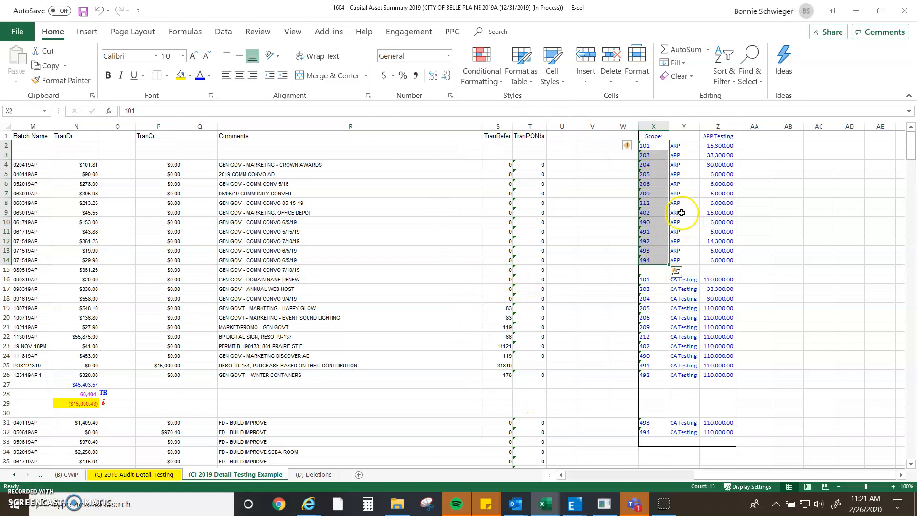
pyautogui.click(684, 147)
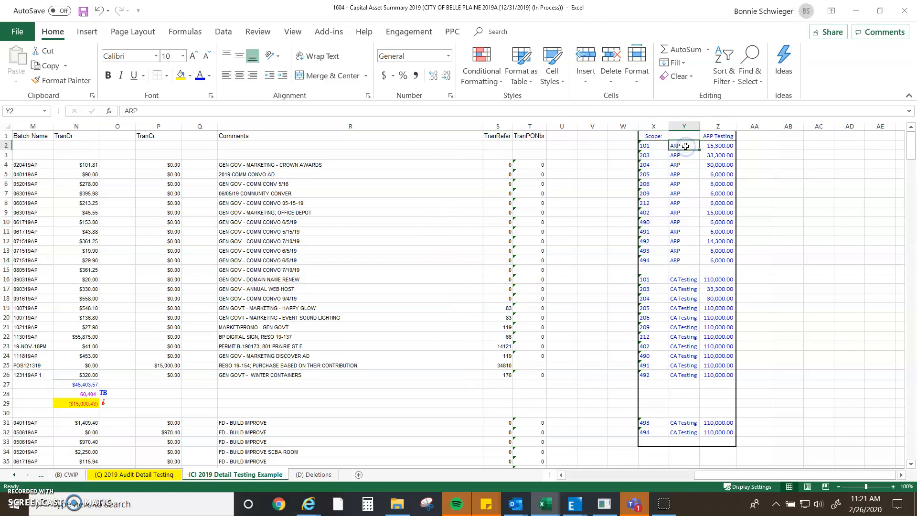
pyautogui.click(722, 146)
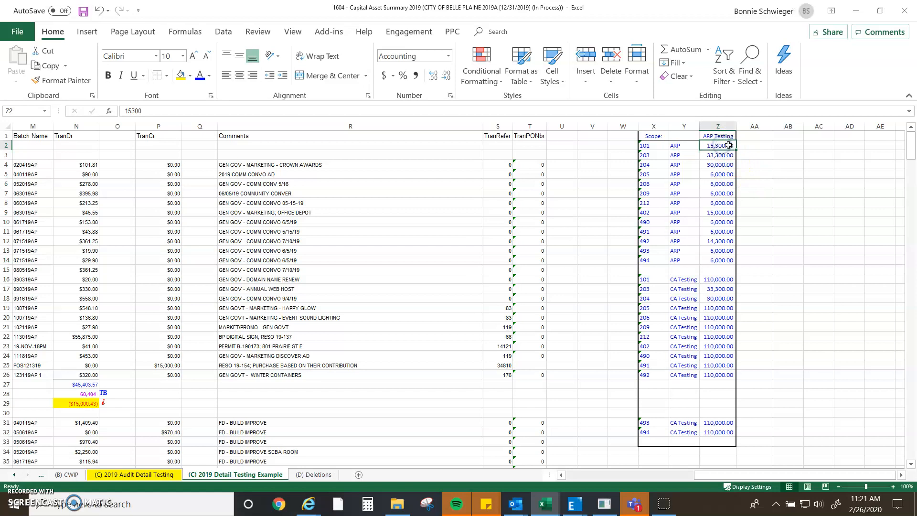
# Step: Change the scope table header in Z1 to SCOPE and check the CA Testing entry in row 16
pyautogui.click(724, 137)
pyautogui.write('SCOPE')
pyautogui.press('Return')
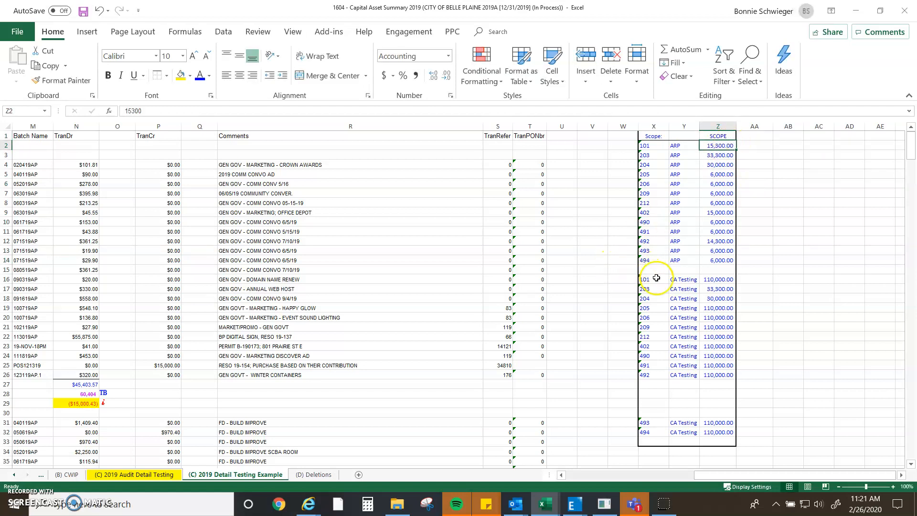
pyautogui.click(692, 278)
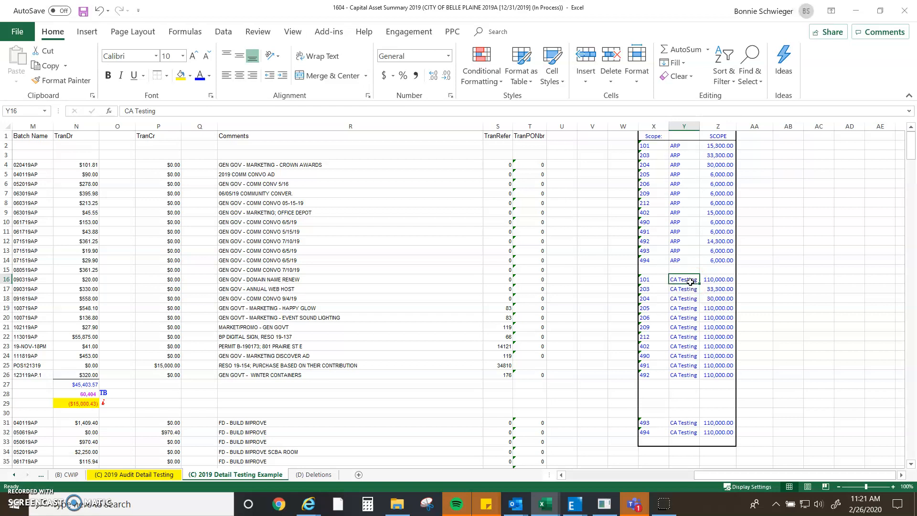
pyautogui.click(707, 280)
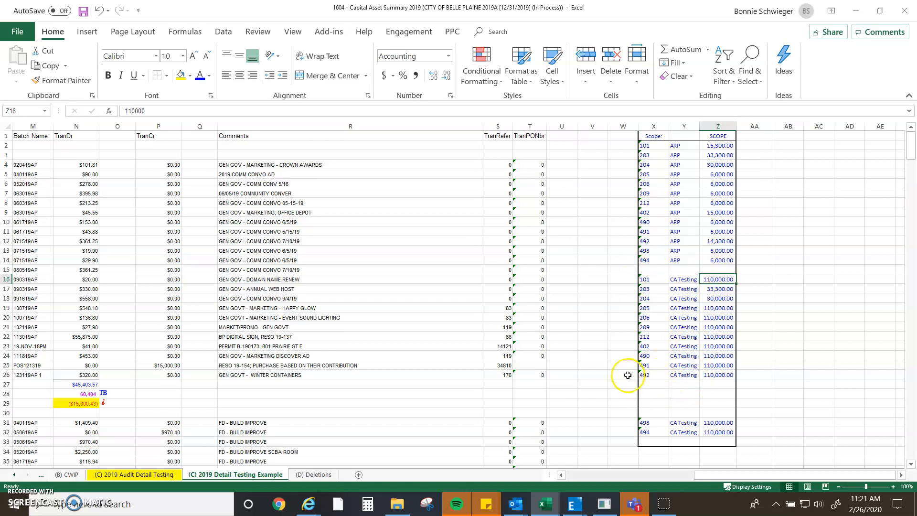
# Step: Enter the label "Scope:" in L27 of the Marketing & Promotions subtotal row, using a blue font
pyautogui.click(308, 255)
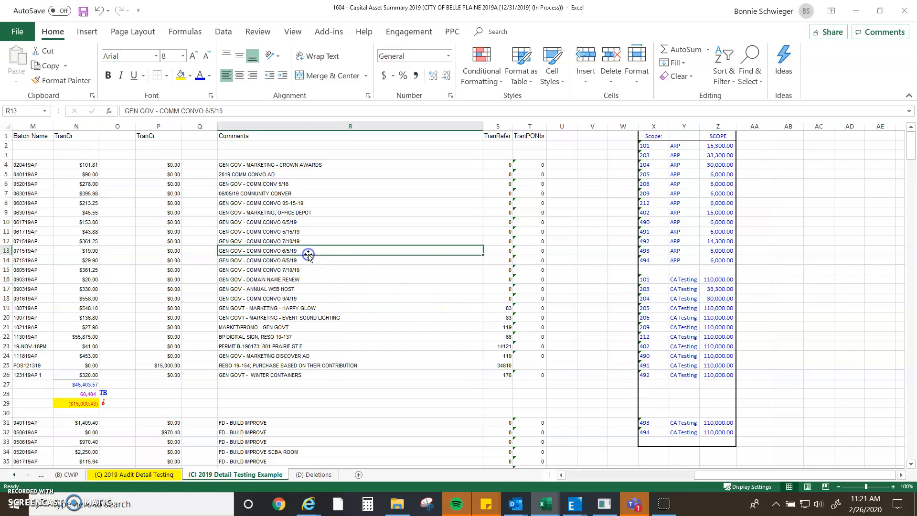
pyautogui.hotkey('ctrl', 'Left')
pyautogui.hotkey('ctrl', 'Left')
pyautogui.hotkey('ctrl', 'Left')
pyautogui.hotkey('ctrl', 'Left')
pyautogui.hotkey('ctrl', 'Left')
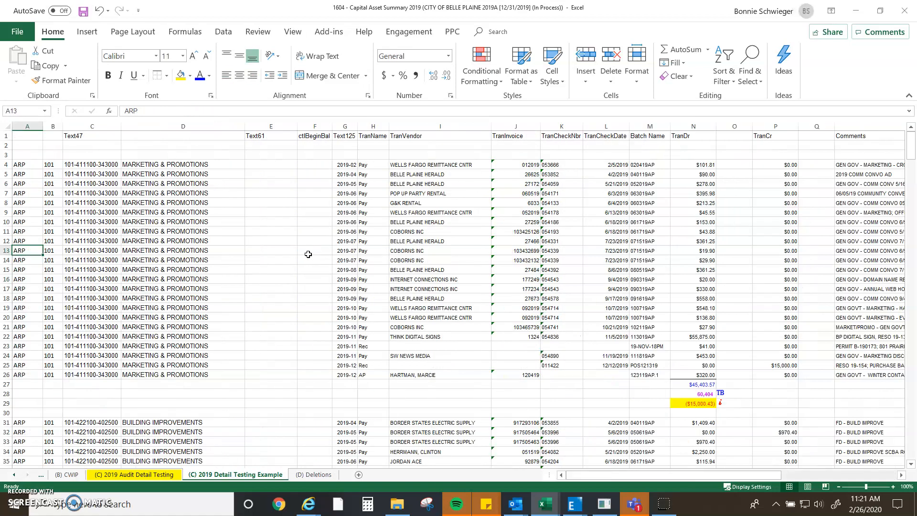
pyautogui.click(613, 384)
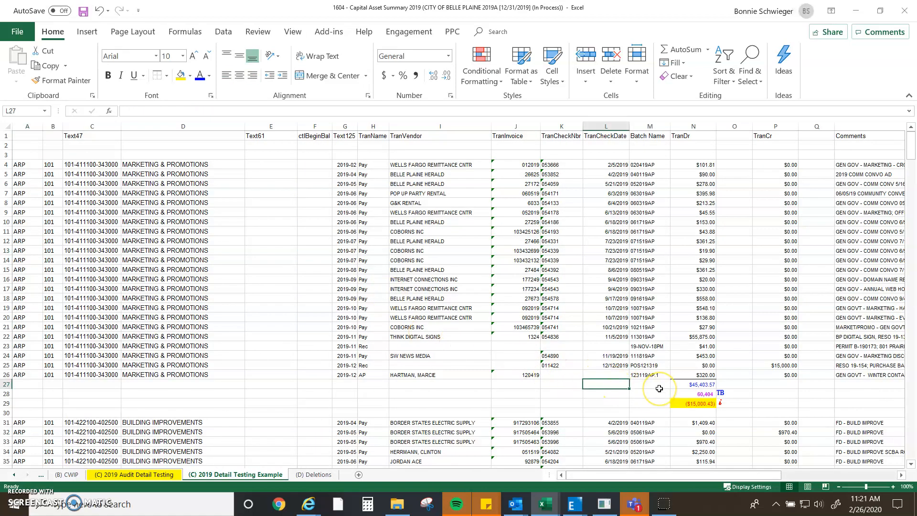
pyautogui.write('SCope:')
pyautogui.hotkey('ctrl', 'Return')
pyautogui.click(200, 81)
pyautogui.doubleClick(592, 386)
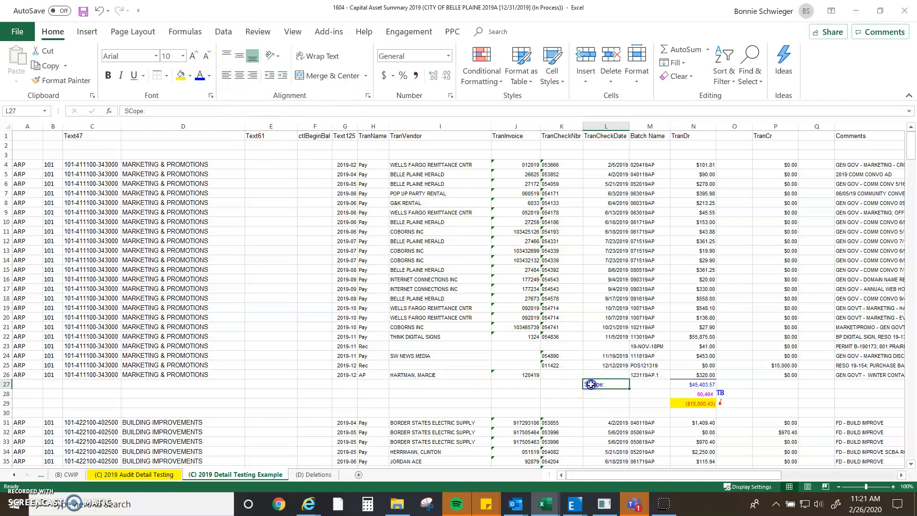
# Step: Start a SUMIFS formula in M27 with the scope amount column $Z:$Z as the sum range
pyautogui.click(634, 387)
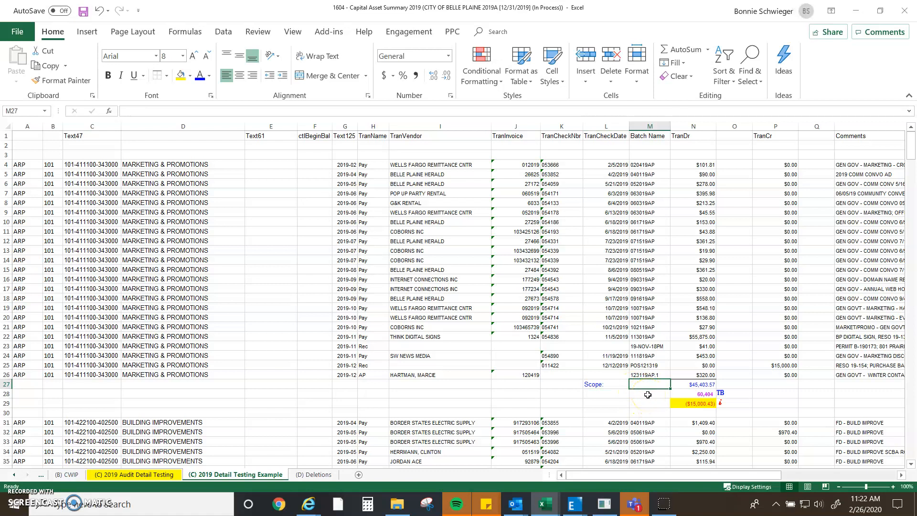
pyautogui.write('=')
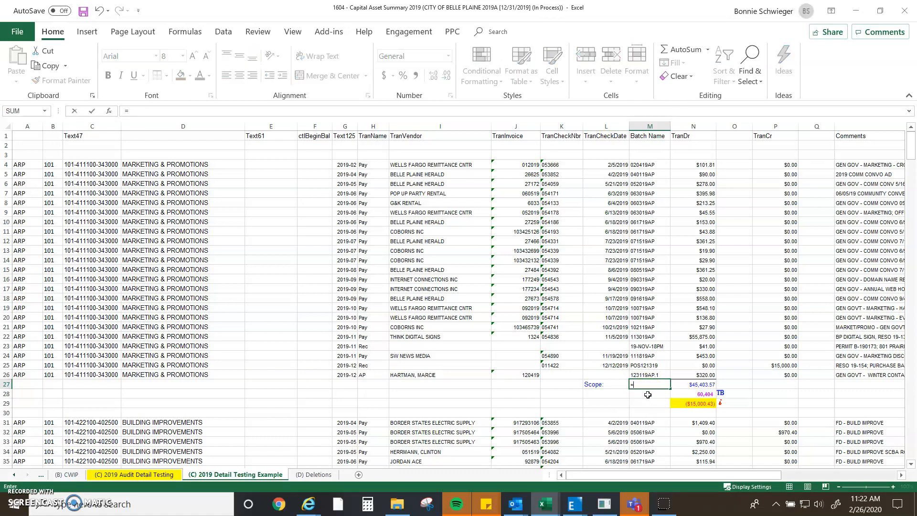
pyautogui.write('sumifs')
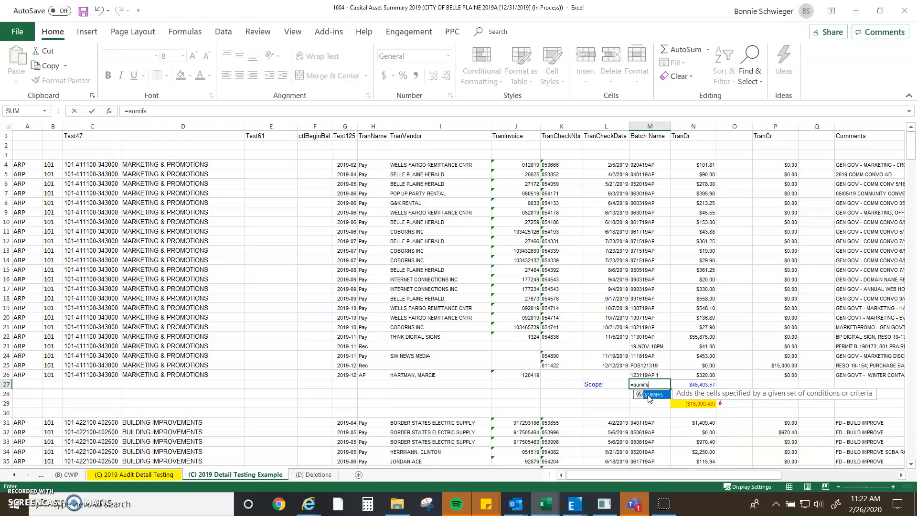
pyautogui.doubleClick(649, 395)
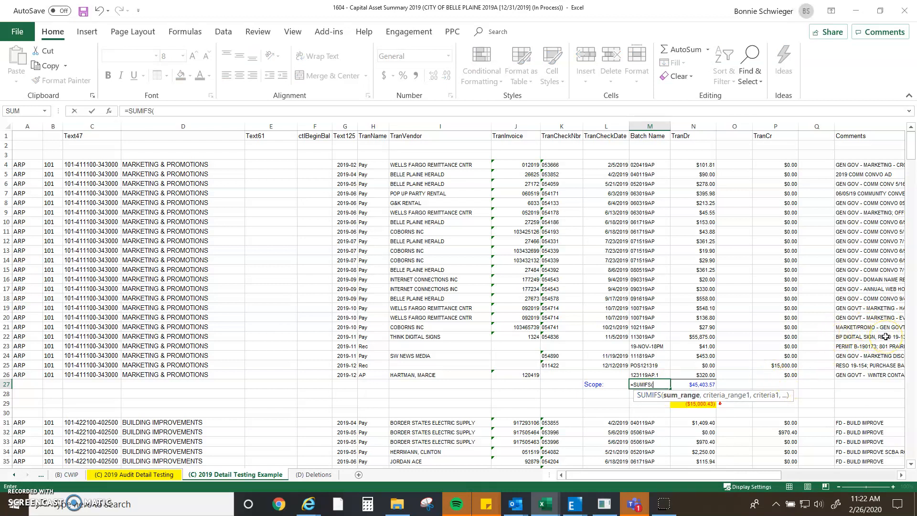
pyautogui.click(874, 311)
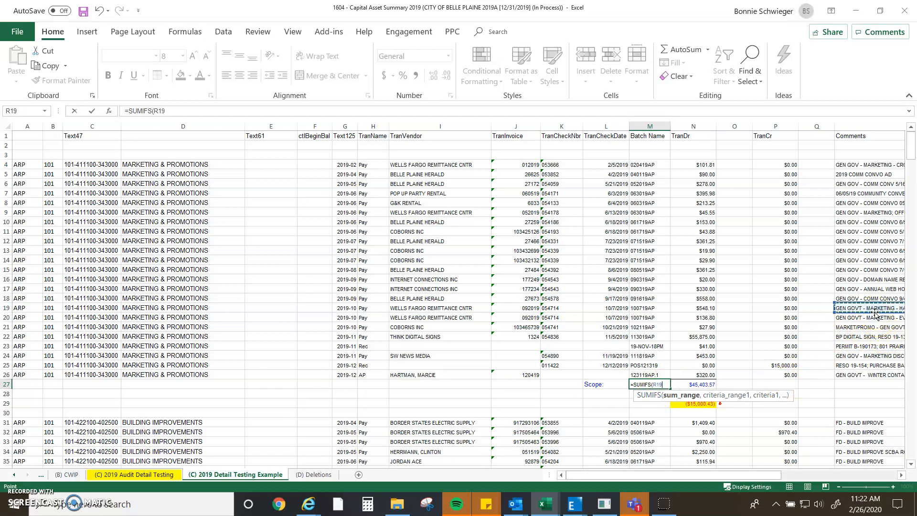
pyautogui.press('Right')
pyautogui.press('Right')
pyautogui.press('Right')
pyautogui.press('Right')
pyautogui.press('Right')
pyautogui.press('Right')
pyautogui.press('Right')
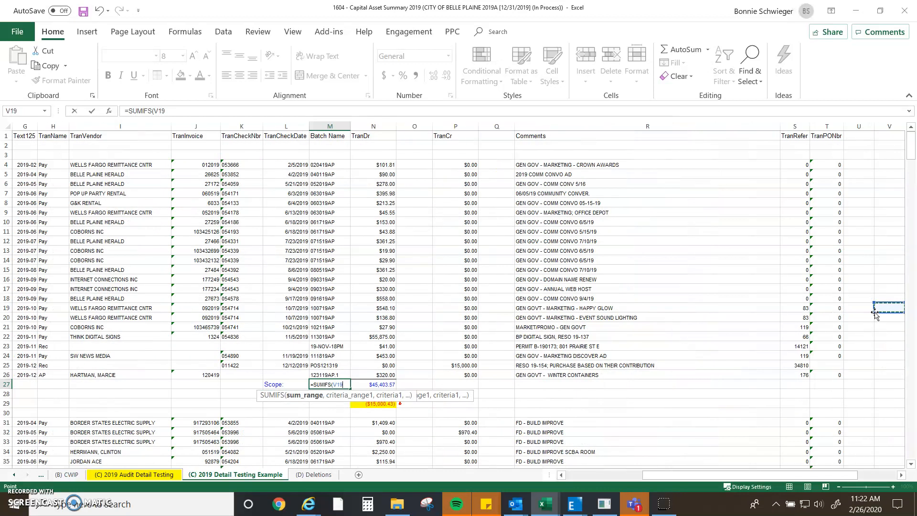
pyautogui.press('Left')
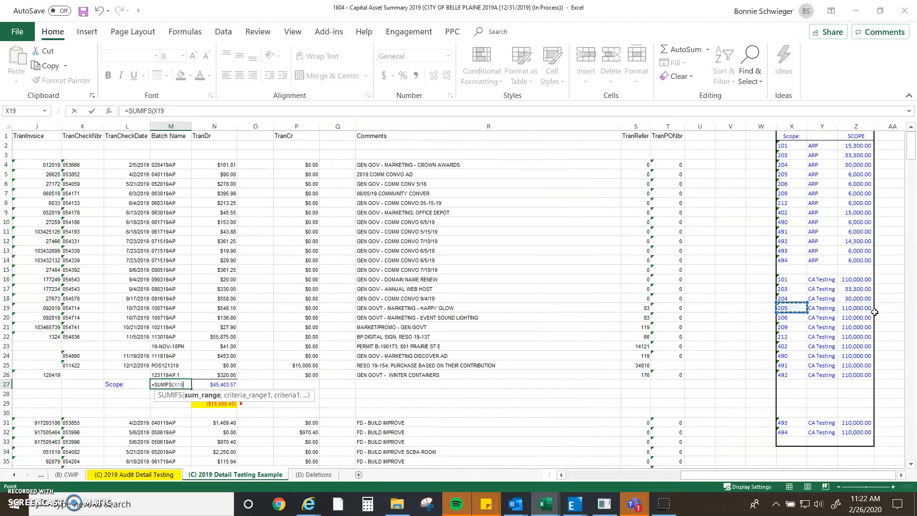
pyautogui.click(856, 126)
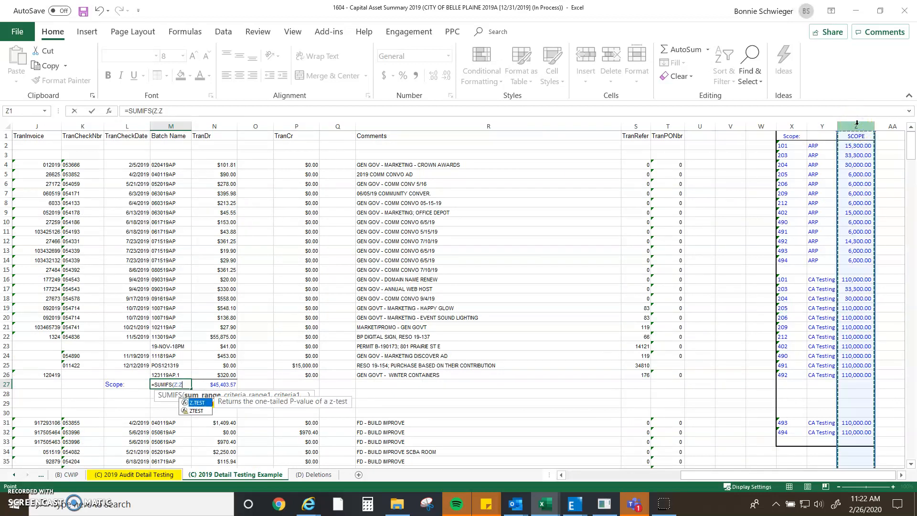
pyautogui.write(',')
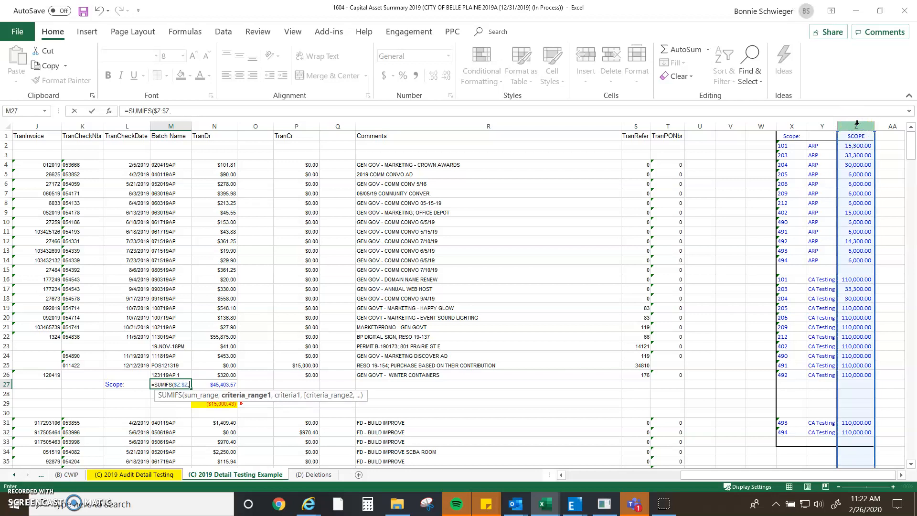
# Step: Add the scope table's fund number column $X:$X as the formula's first criteria range
pyautogui.click(791, 125)
pyautogui.press('F4')
pyautogui.write(',')
# Step: Try the whole fund column $B:$B as the first criterion of the SUMIFS formula
pyautogui.click(250, 206)
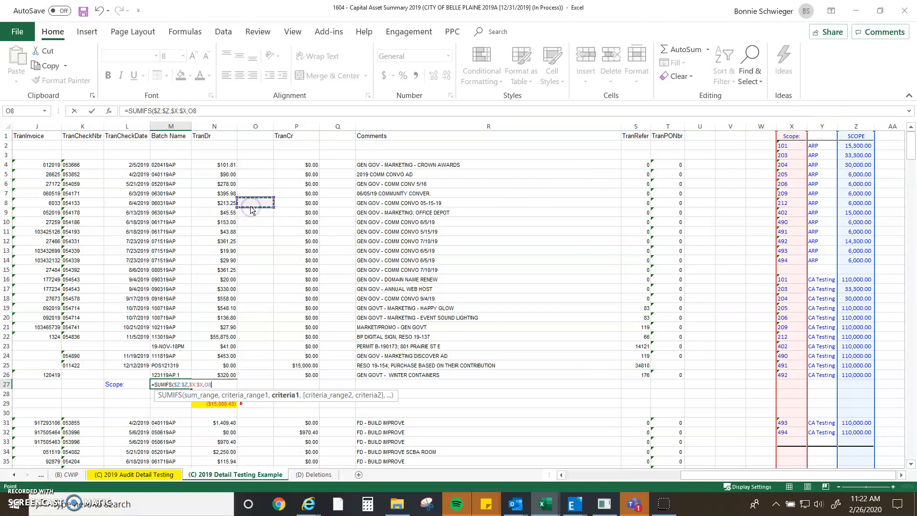
pyautogui.press('Home')
pyautogui.press('Right')
pyautogui.hotkey('ctrl', 'space')
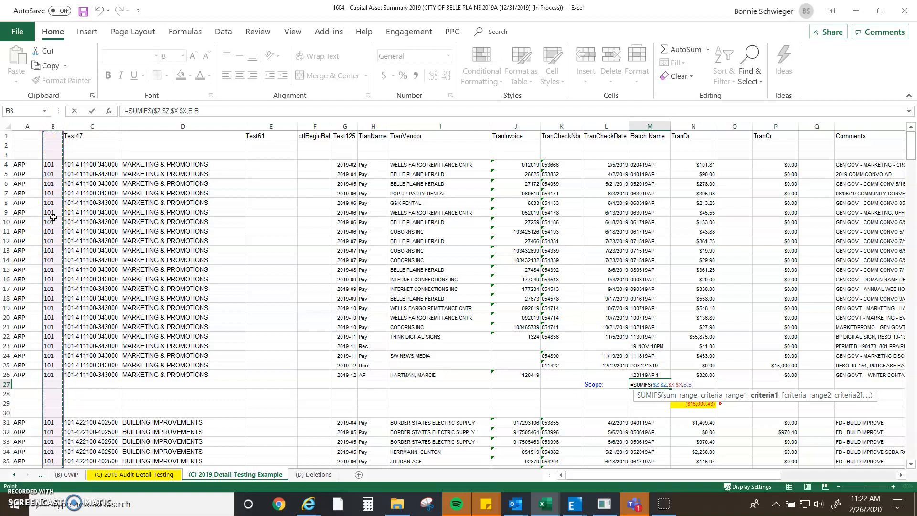
pyautogui.write(',')
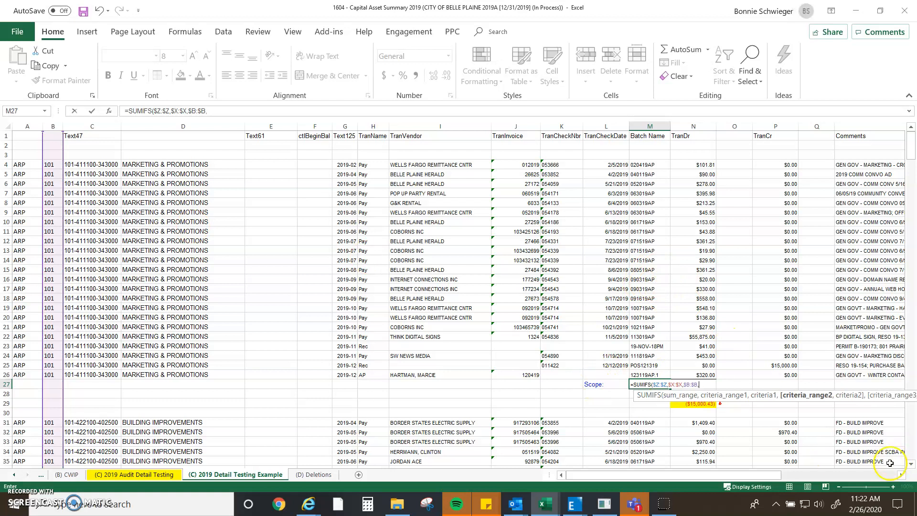
# Step: Replace the whole-column criterion $B:$B with the fund number cell $B26 in the SUMIFS formula
pyautogui.click(50, 374)
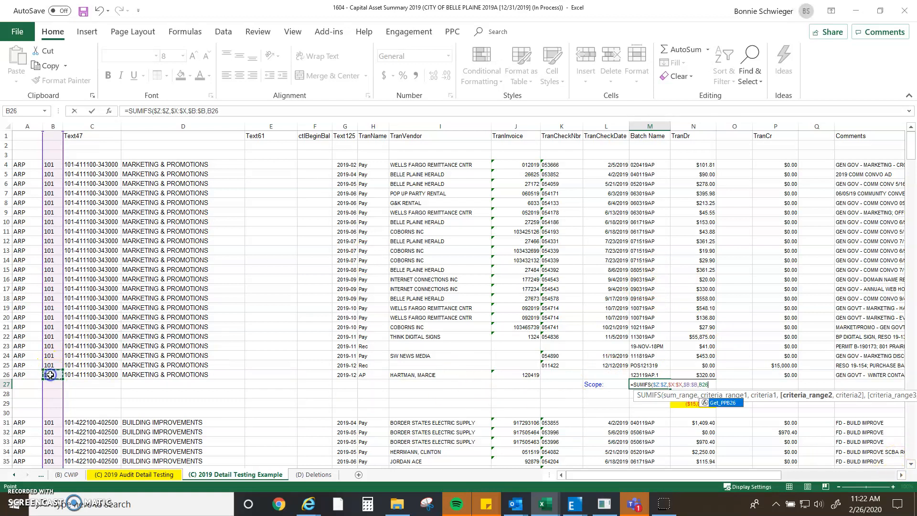
pyautogui.click(234, 116)
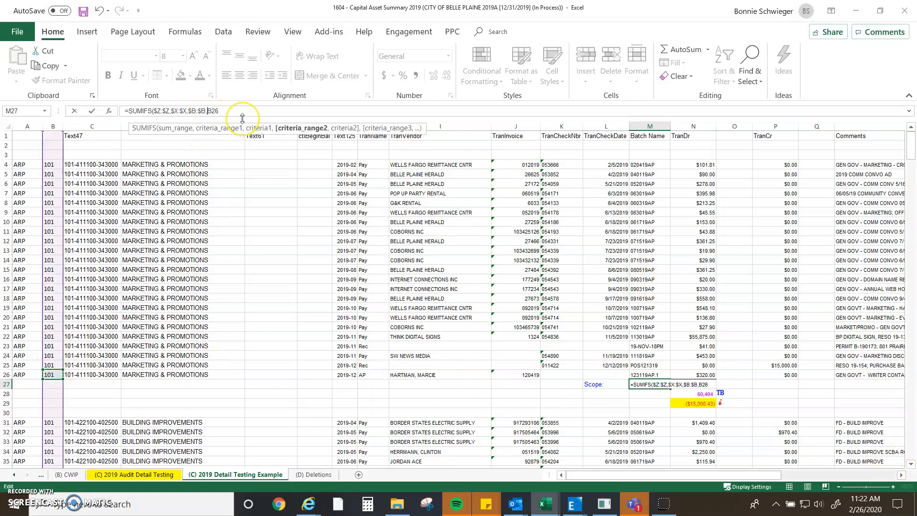
pyautogui.press('Delete')
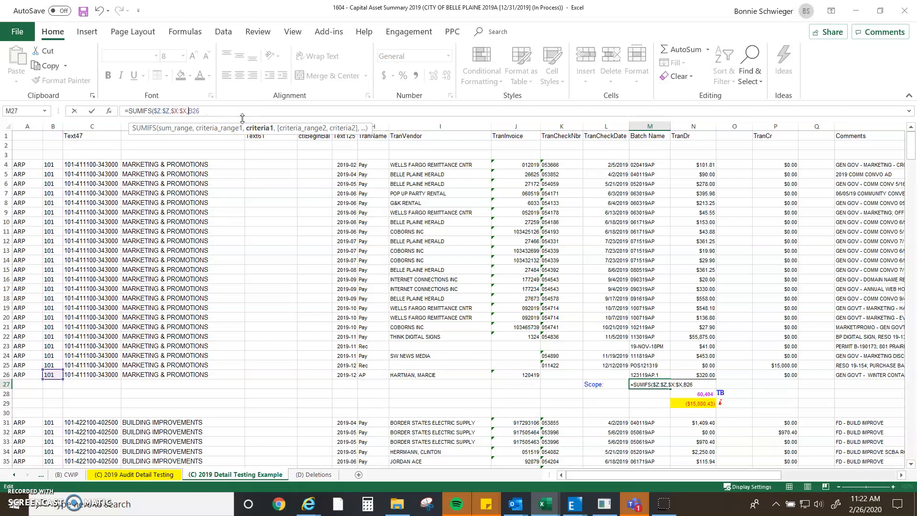
pyautogui.click(206, 111)
pyautogui.click(873, 474)
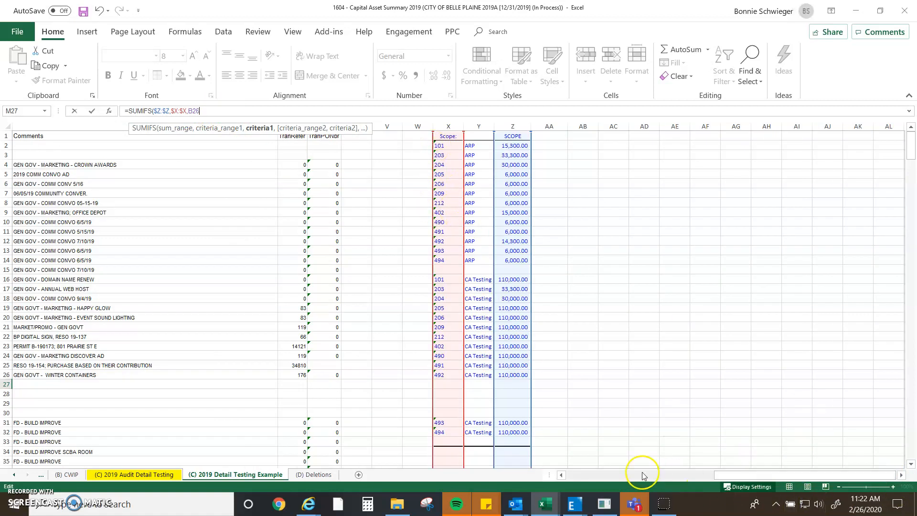
pyautogui.click(592, 475)
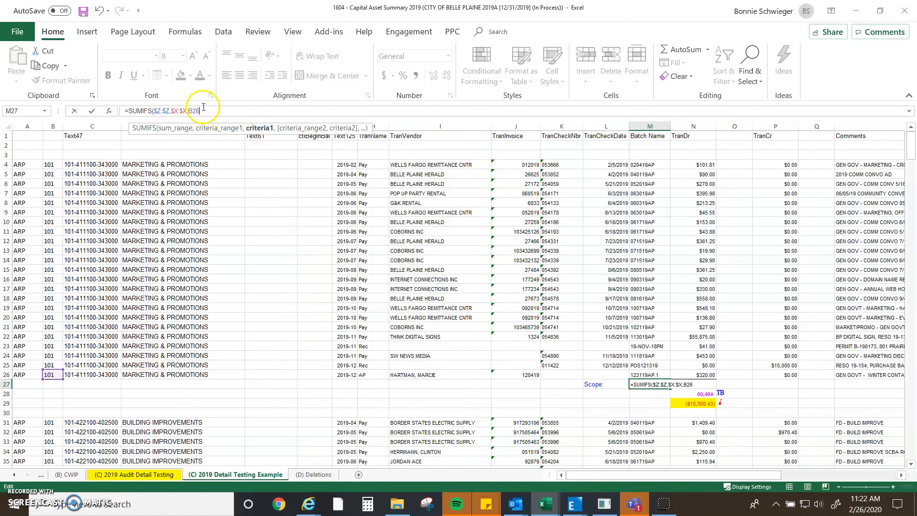
pyautogui.press('F4')
pyautogui.click(206, 111)
pyautogui.write(',')
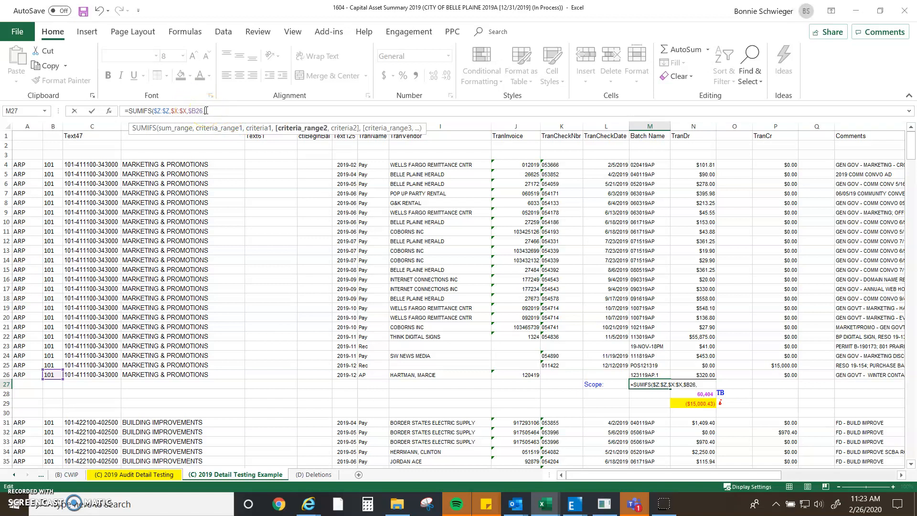
# Step: Complete the SUMIFS formula with the type column $Y:$Y as second criteria range and $A26 as its criterion
pyautogui.click(882, 475)
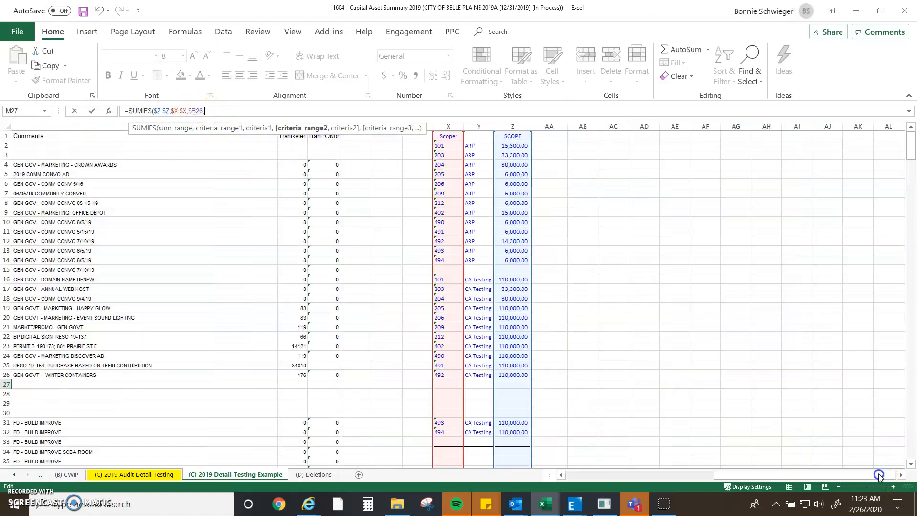
pyautogui.click(473, 288)
pyautogui.hotkey('ctrl', 'space')
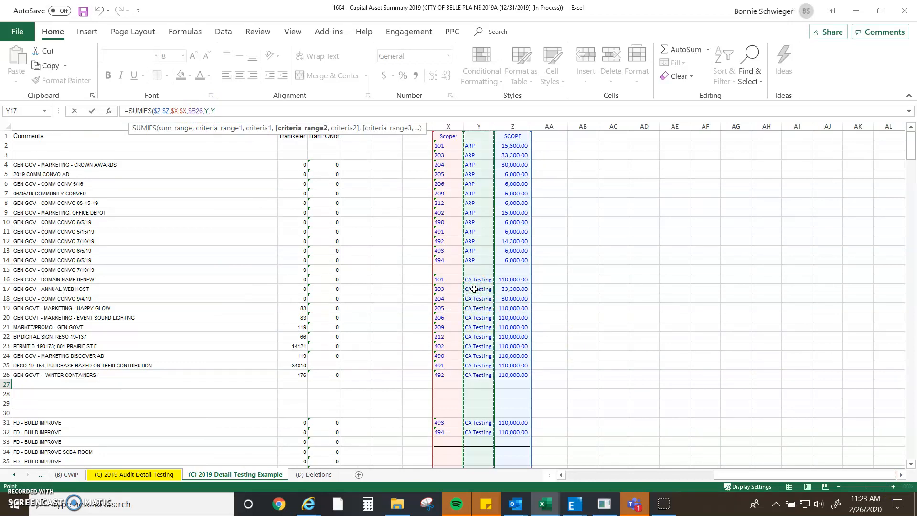
pyautogui.press('F4')
pyautogui.write(',')
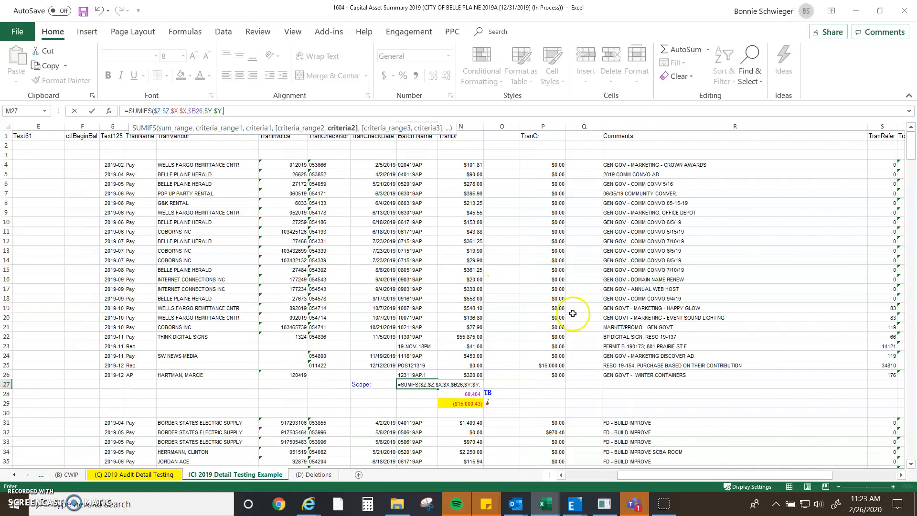
pyautogui.click(585, 475)
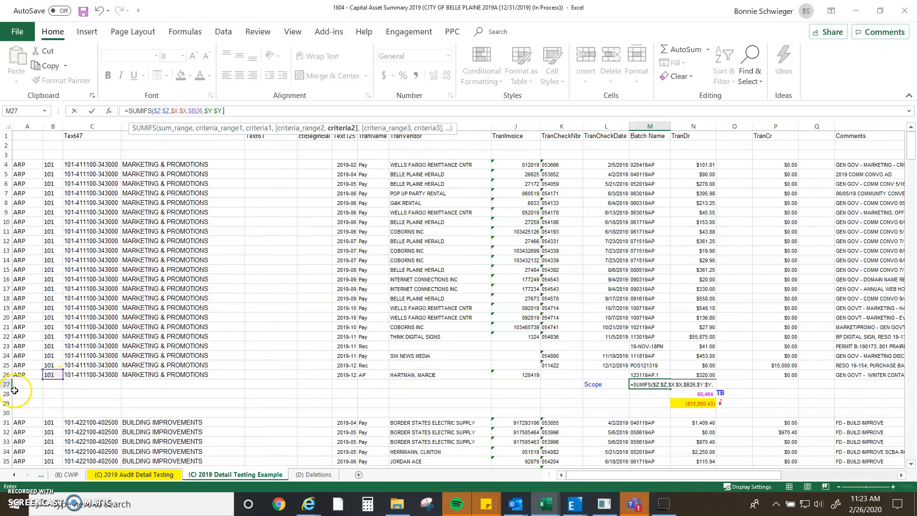
pyautogui.click(18, 375)
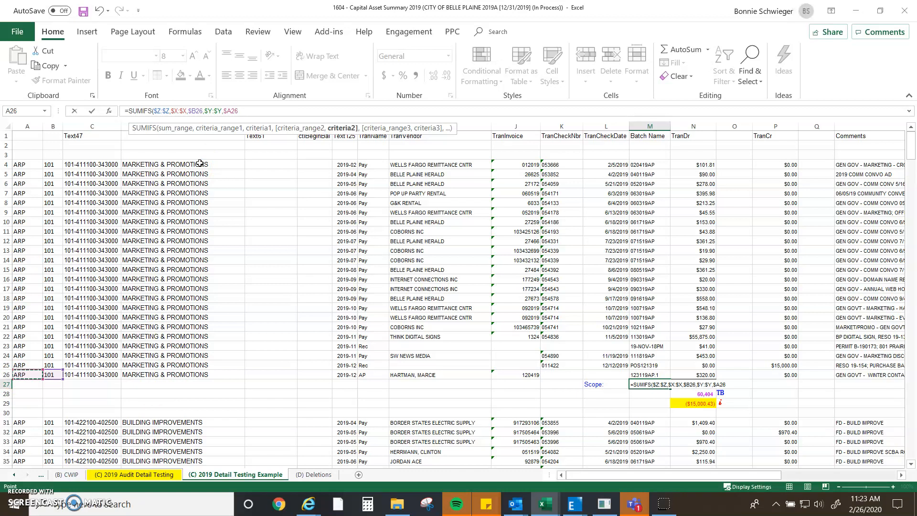
pyautogui.write(')')
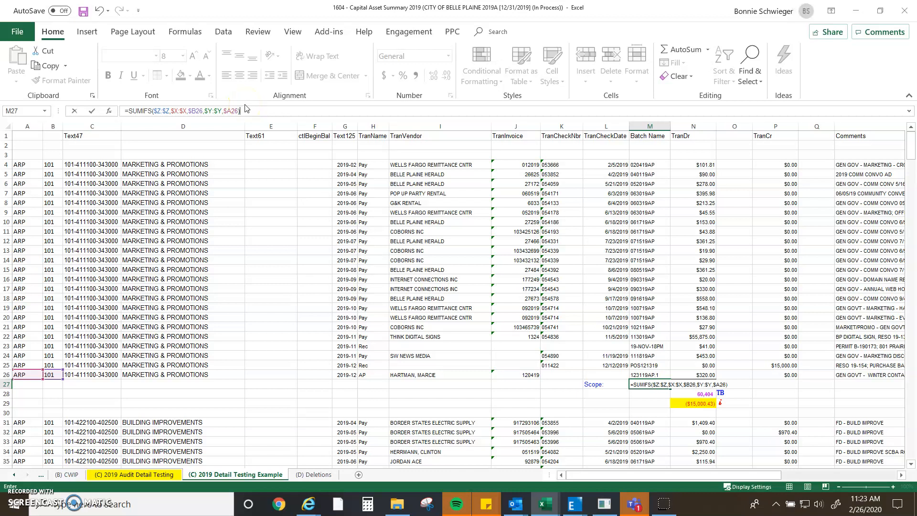
pyautogui.press('Return')
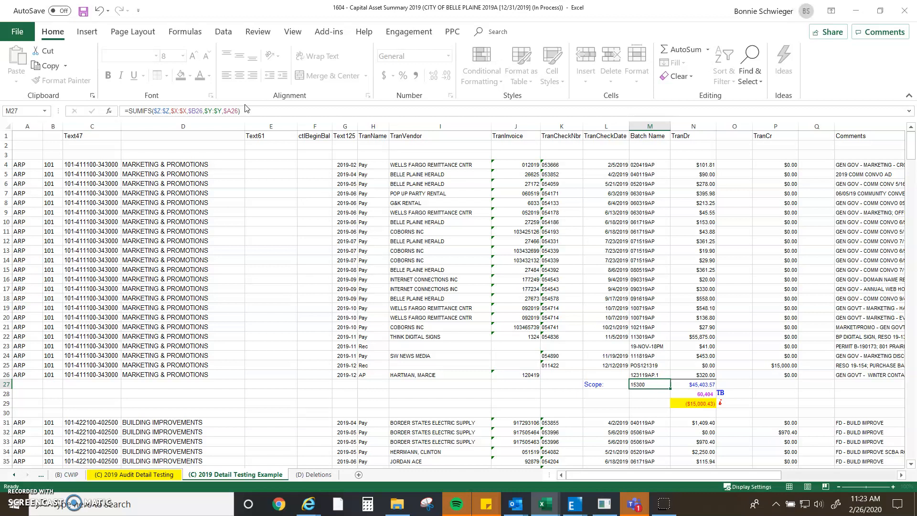
# Step: Apply the comma number style to the scope amount in M27 and check the Think Digital Signs amount in N22 against it
pyautogui.press('Up')
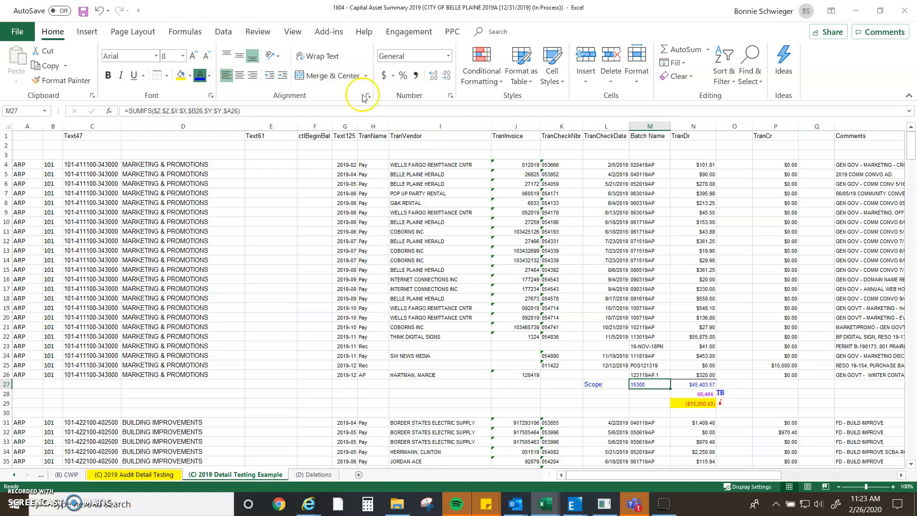
pyautogui.click(416, 75)
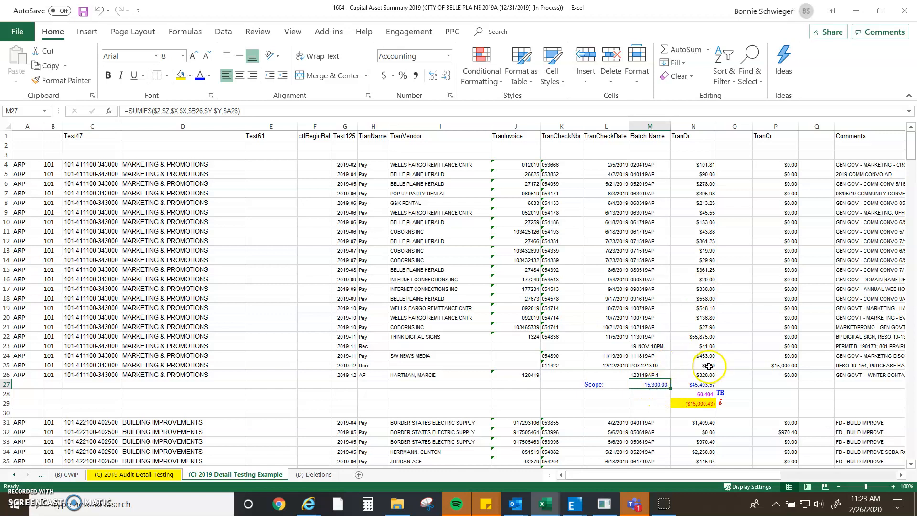
pyautogui.click(687, 336)
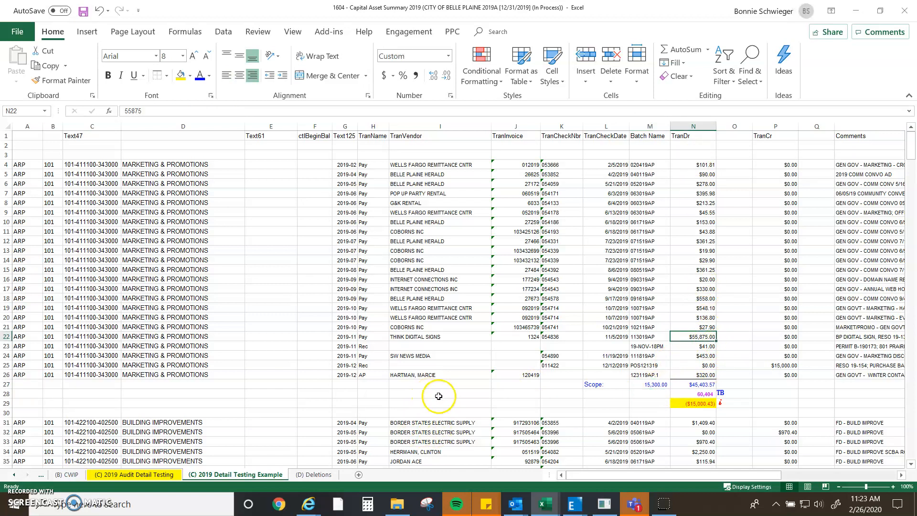
# Step: Copy the Marketing & Promotions subtotal block, entire rows 27 through 30
pyautogui.click(653, 384)
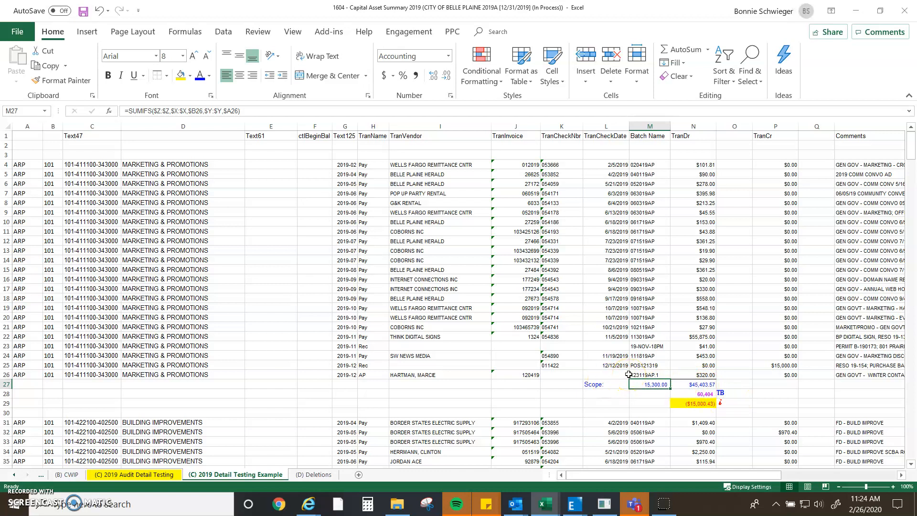
pyautogui.hotkey('shift', 'space')
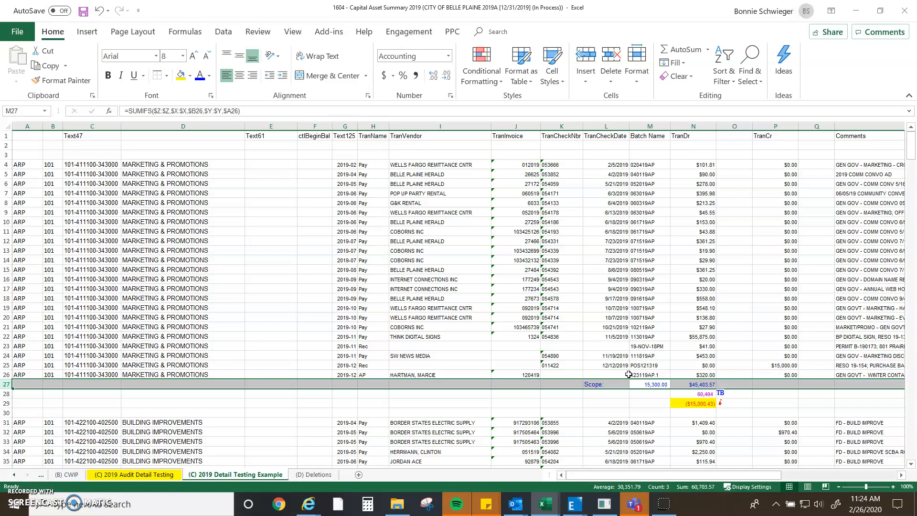
pyautogui.hotkey('shift', 'Down')
pyautogui.hotkey('shift', 'Down')
pyautogui.hotkey('shift', 'Down')
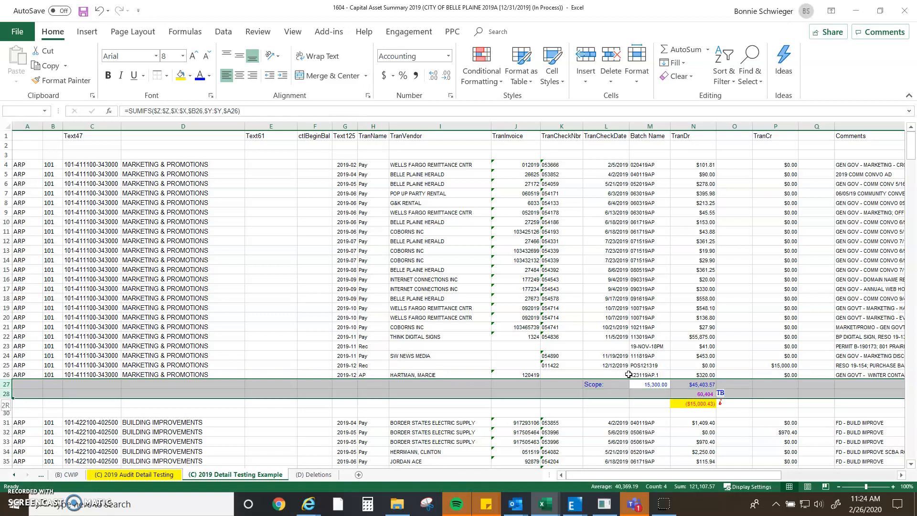
pyautogui.hotkey('ctrl', 'c')
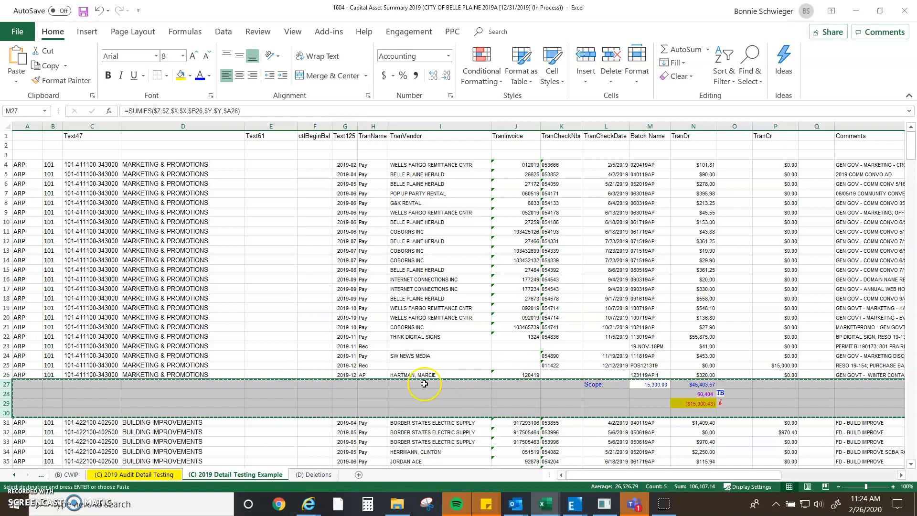
pyautogui.scroll(-1, 39, 398)
pyautogui.scroll(-6, 39, 398)
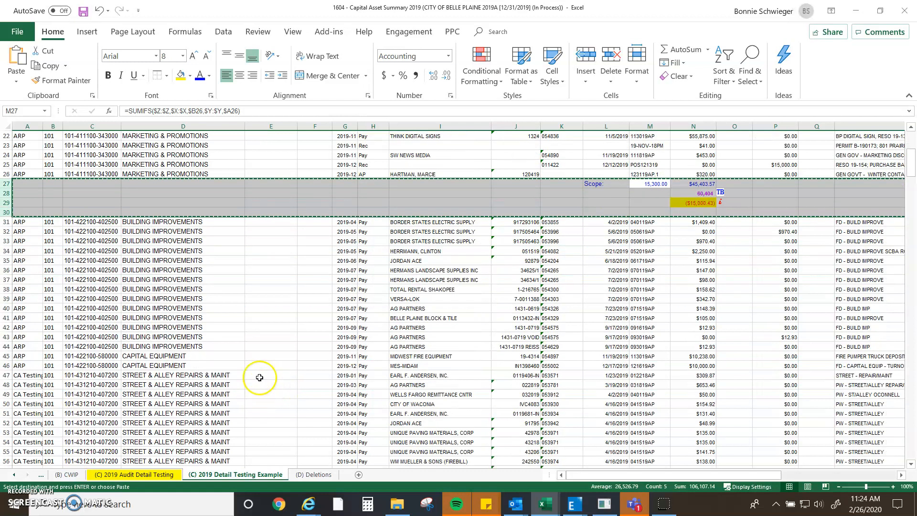
pyautogui.click(143, 356)
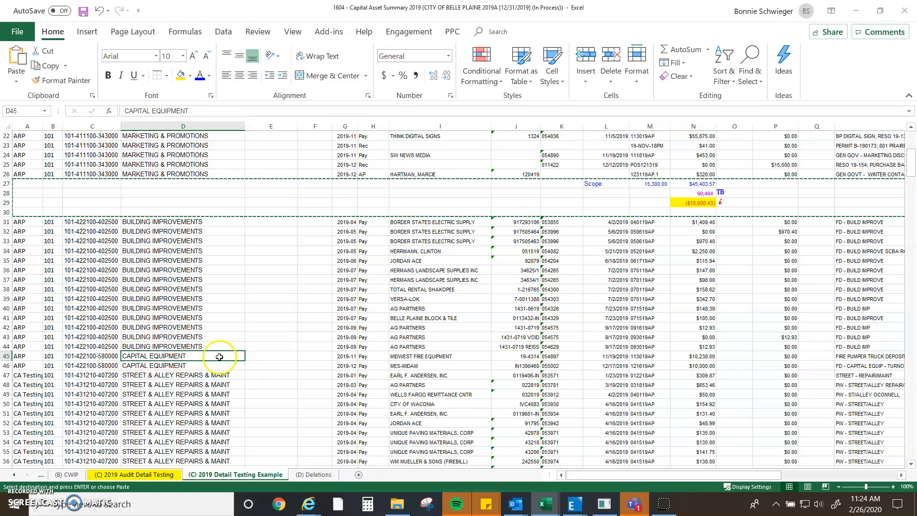
pyautogui.hotkey('shift', 'space')
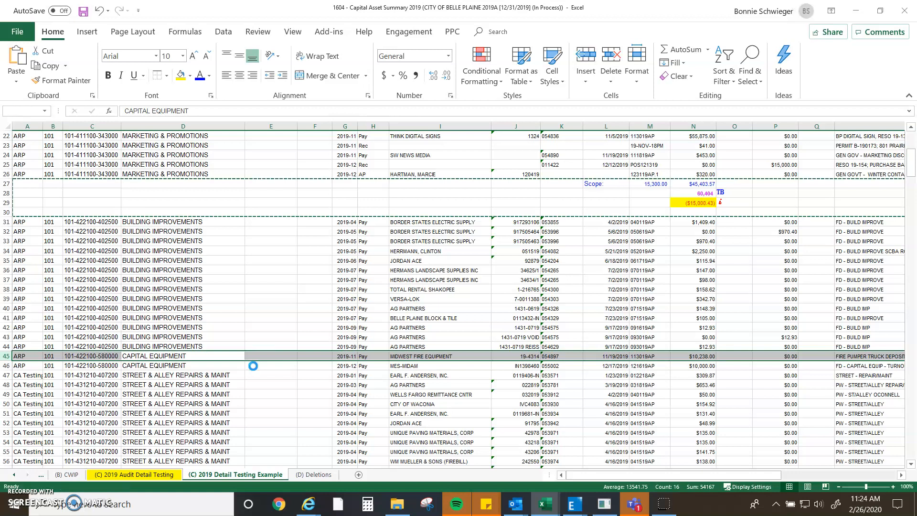
pyautogui.hotkey('ctrl', 'shift', '+')
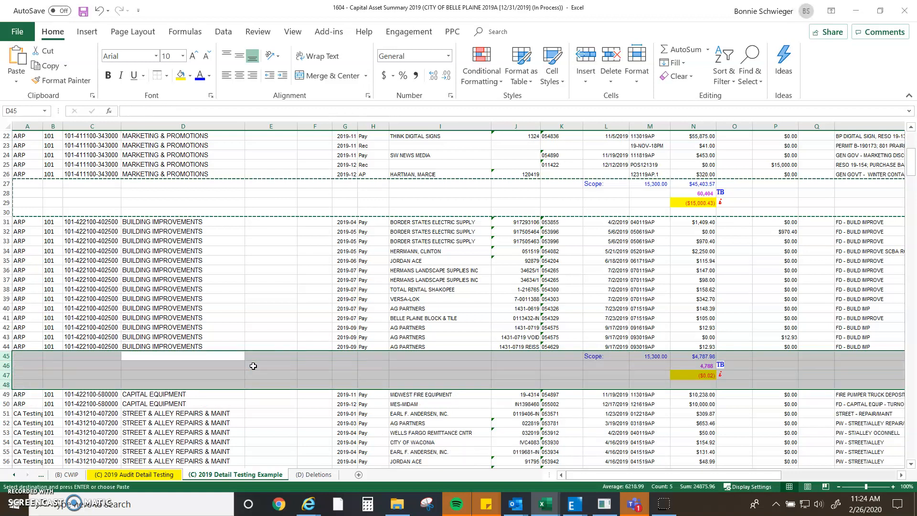
# Step: Check which cells the Building Improvements block's formulas reference: subtotal in N45, scope in M45 and trial balance link in N46
pyautogui.click(700, 355)
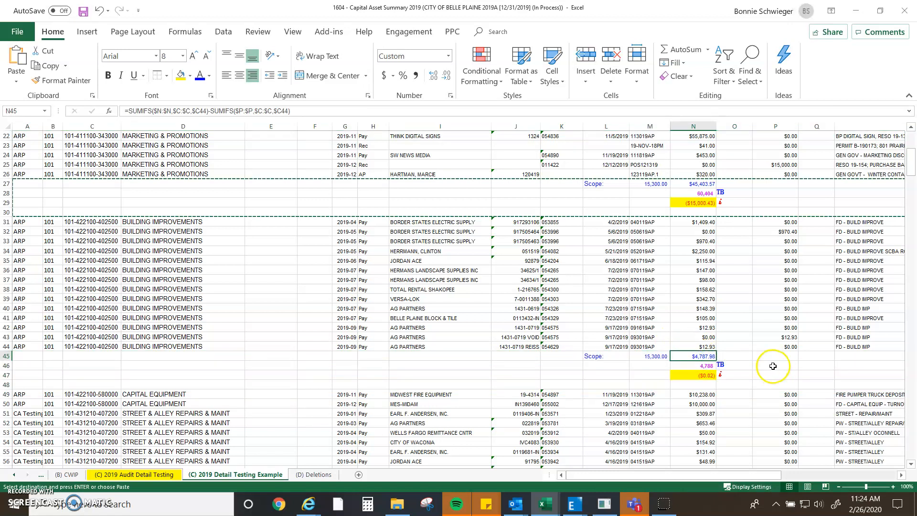
pyautogui.press('F2')
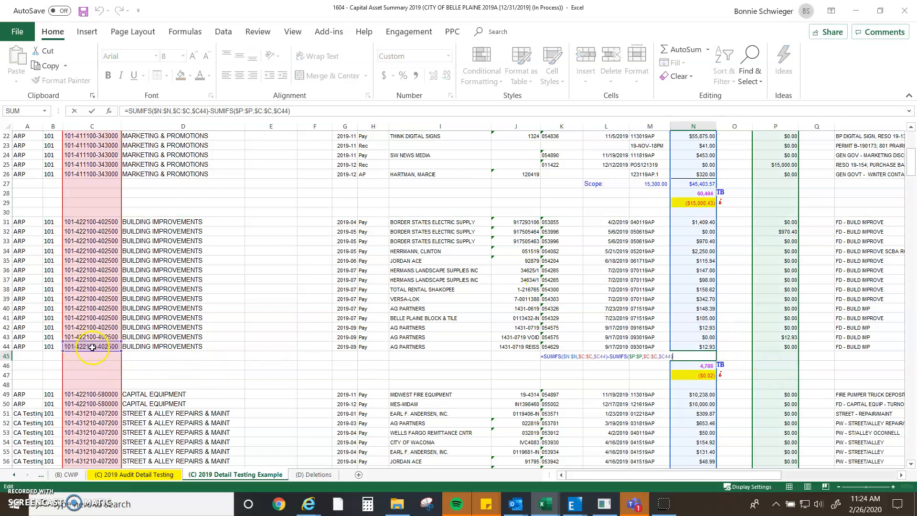
pyautogui.press('Escape')
pyautogui.click(651, 356)
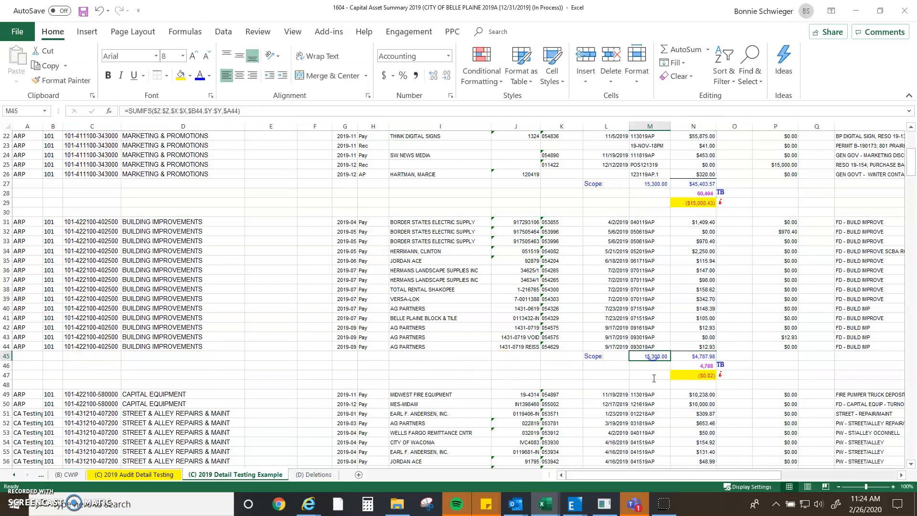
pyautogui.press('F2')
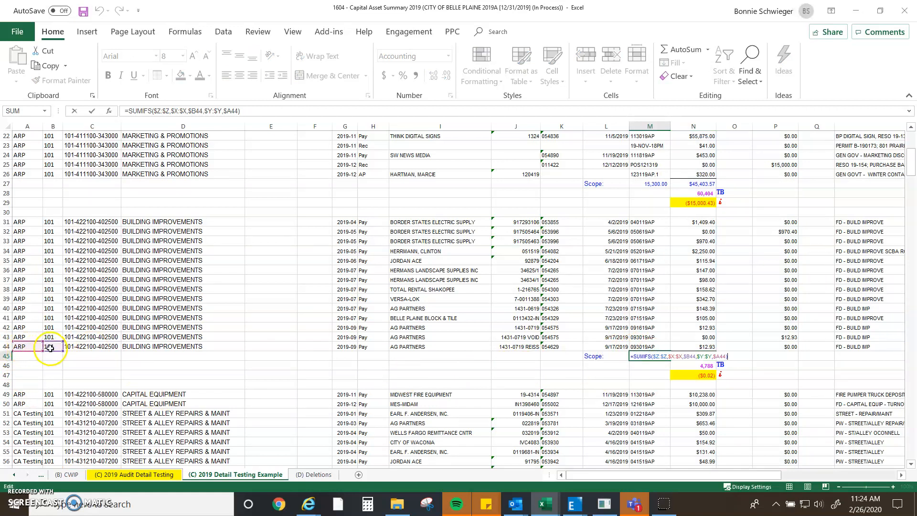
pyautogui.press('Escape')
pyautogui.press('Right')
pyautogui.press('Down')
pyautogui.press('F2')
pyautogui.press('Return')
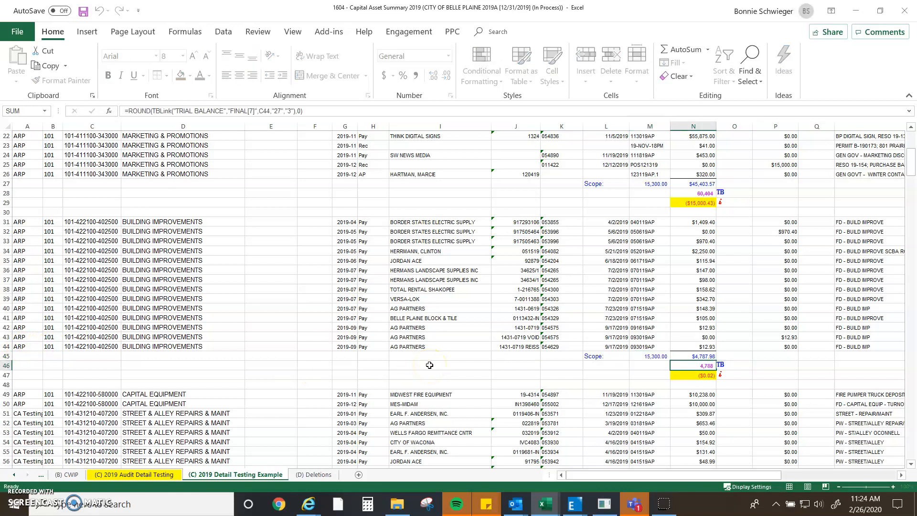
# Step: Copy the Building Improvements subtotal block, entire rows 45 through 48
pyautogui.press('Up')
pyautogui.press('Up')
pyautogui.press('Right')
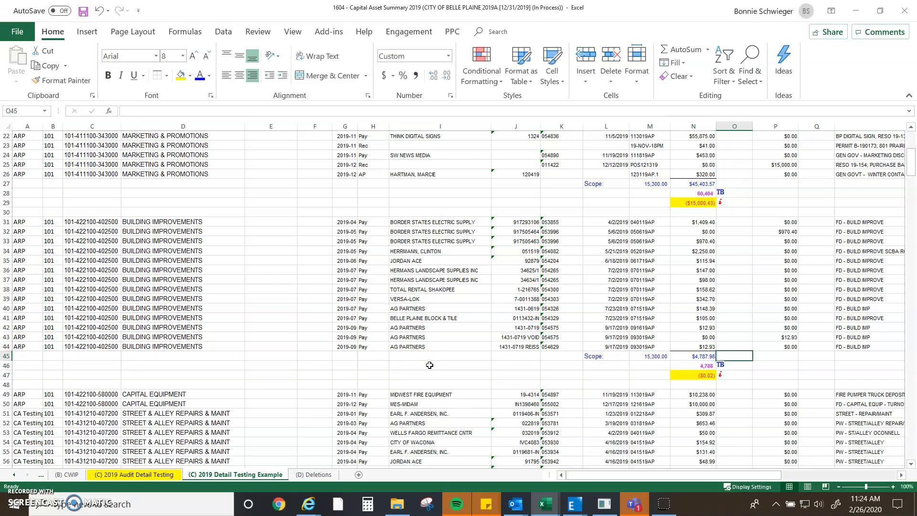
pyautogui.press('Left')
pyautogui.hotkey('shift', 'space')
pyautogui.hotkey('shift', 'Down')
pyautogui.hotkey('shift', 'Down')
pyautogui.hotkey('shift', 'Down')
pyautogui.hotkey('ctrl', 'c')
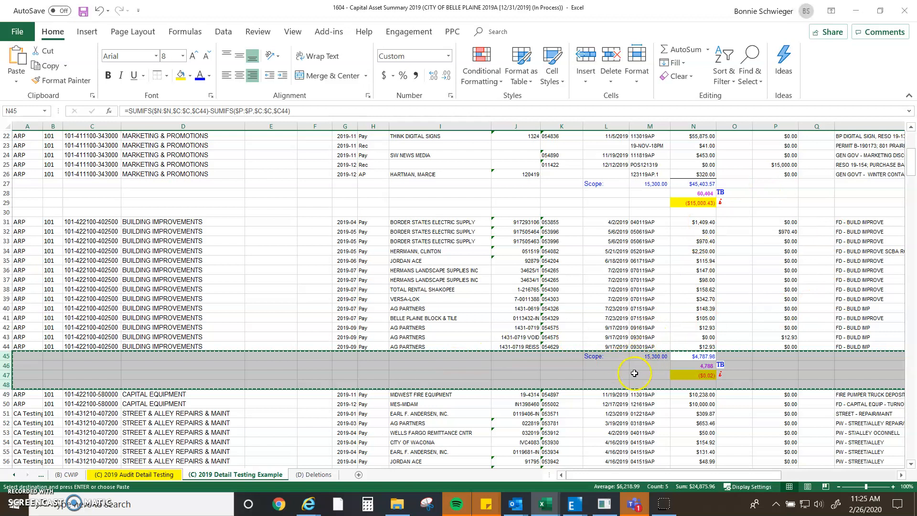
pyautogui.scroll(-1, 170, 399)
pyautogui.scroll(-2, 170, 398)
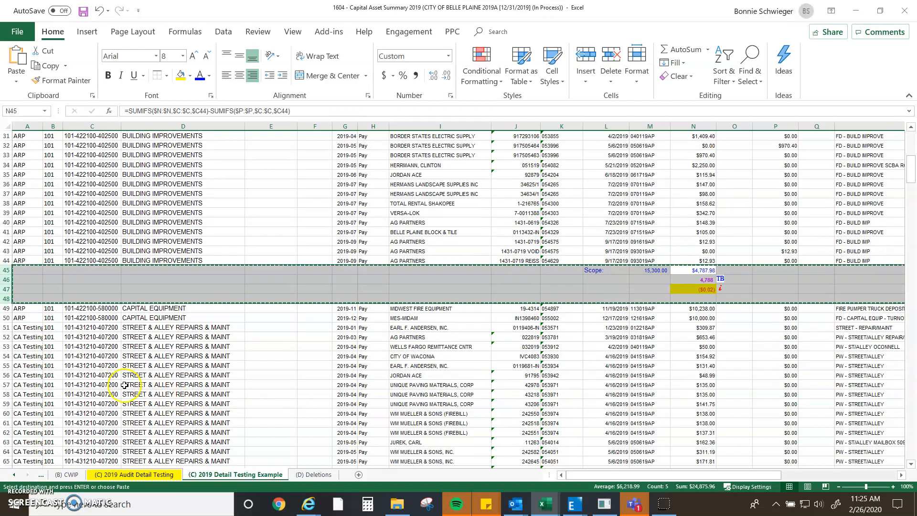
pyautogui.click(194, 325)
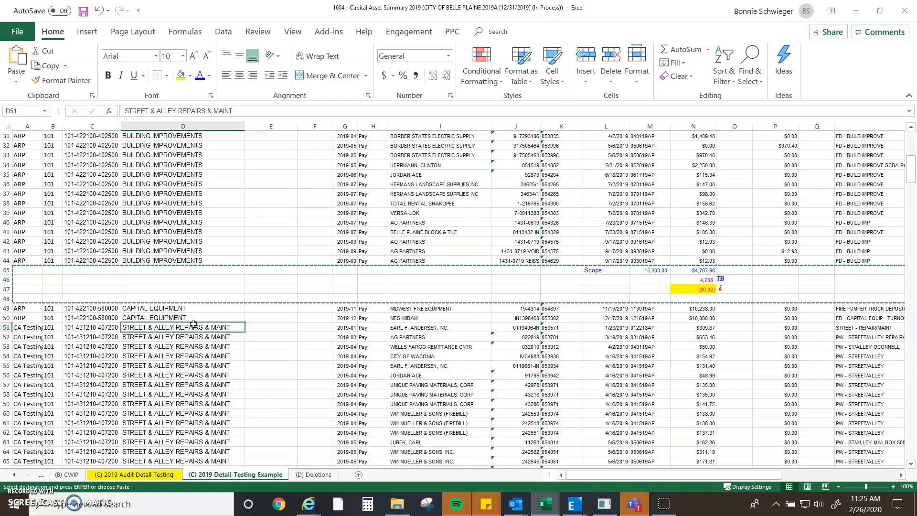
pyautogui.hotkey('shift', 'space')
pyautogui.hotkey('ctrl', 'shift', '=')
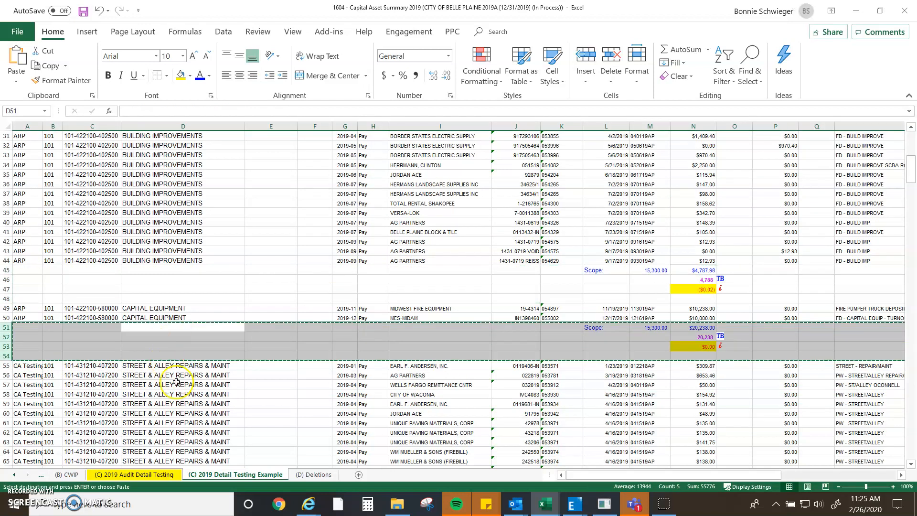
# Step: Insert the copied block above row 169, directly below the last Street & Alley Repairs & Maint entry
pyautogui.click(176, 382)
pyautogui.scroll(-12, 178, 397)
pyautogui.scroll(-20, 179, 406)
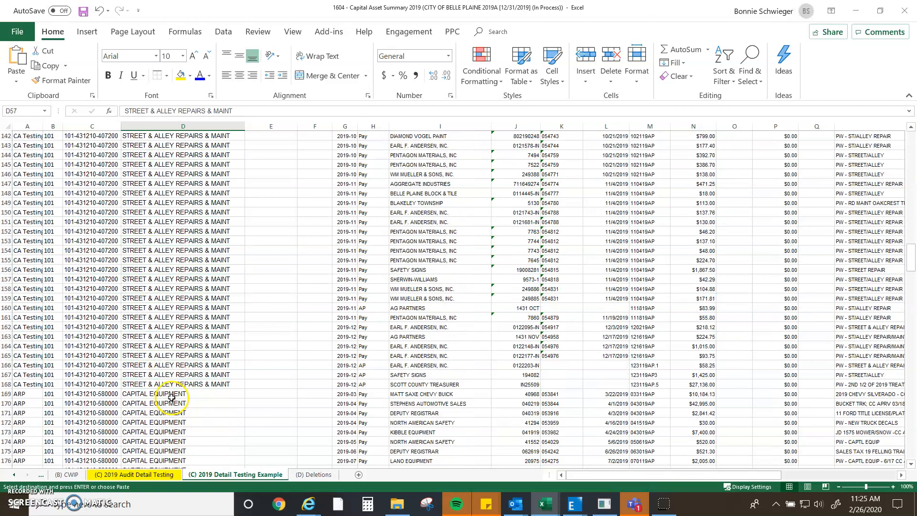
pyautogui.scroll(-7, 171, 397)
pyautogui.click(193, 194)
pyautogui.hotkey('shift', 'space')
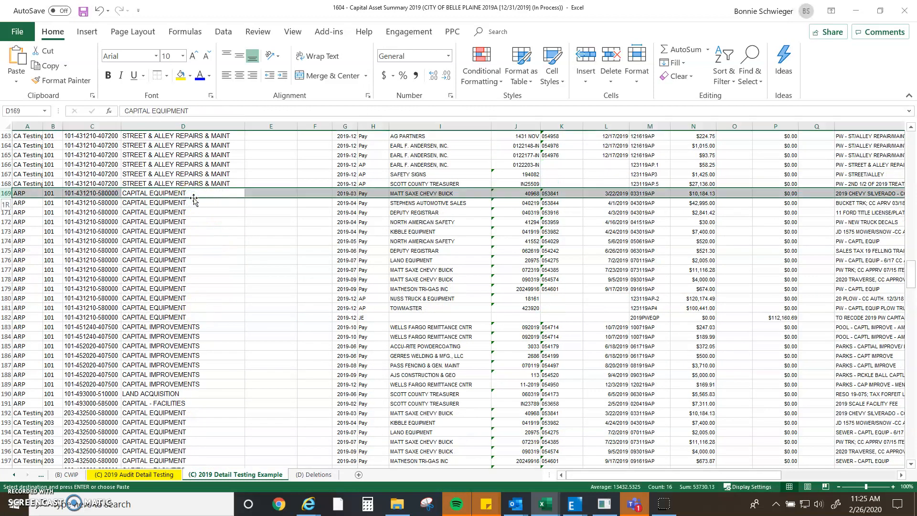
pyautogui.hotkey('ctrl', '+')
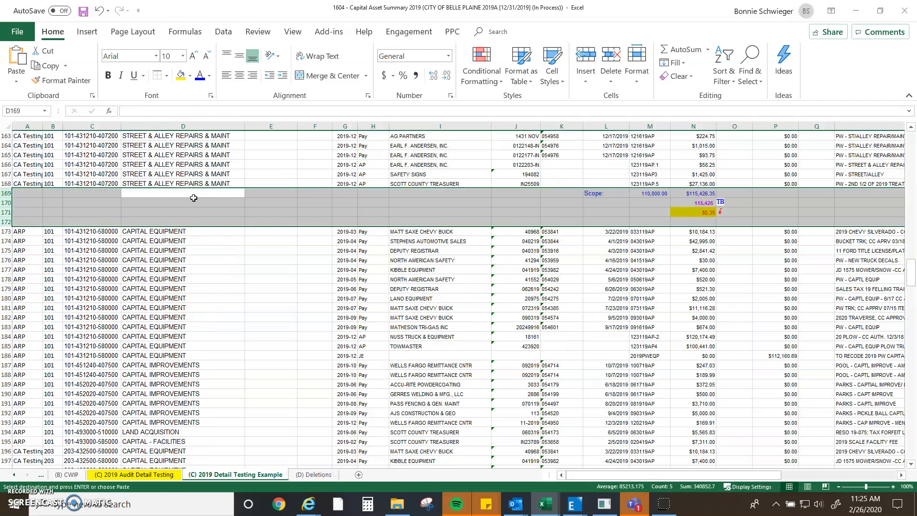
pyautogui.click(186, 367)
pyautogui.hotkey('shift', 'space')
pyautogui.hotkey('ctrl', '+')
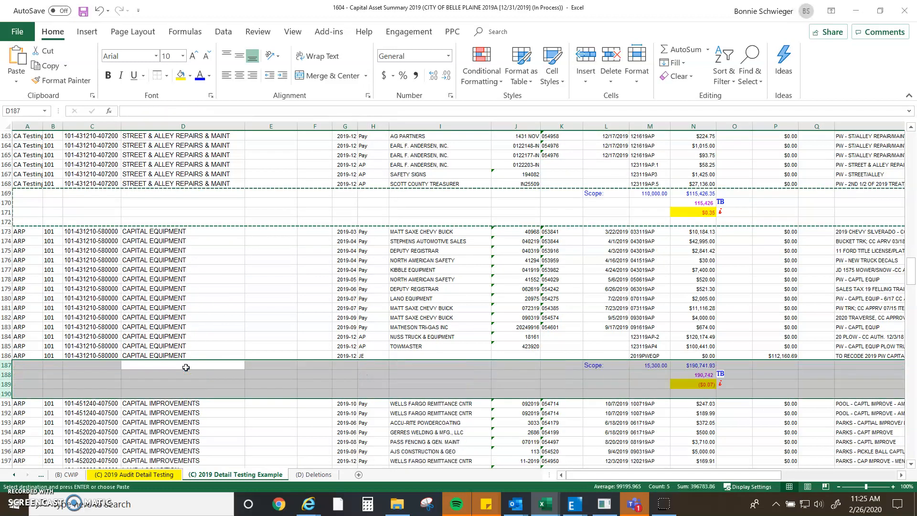
pyautogui.scroll(-3, 205, 419)
pyautogui.click(186, 384)
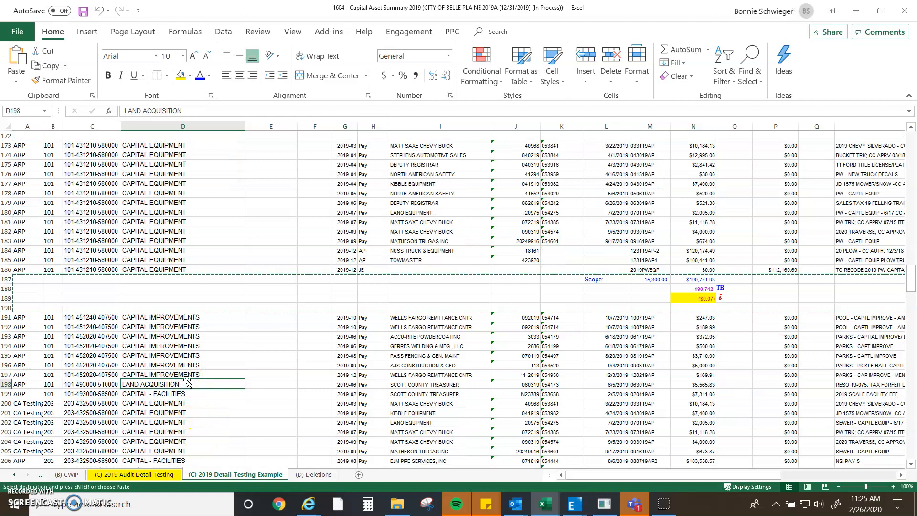
pyautogui.hotkey('shift', 'space')
pyautogui.hotkey('ctrl', '+')
# Step: Insert the copied block at row 203 below the Land Acquisition entry, and copy the newly inserted rows
pyautogui.scroll(-5, 170, 348)
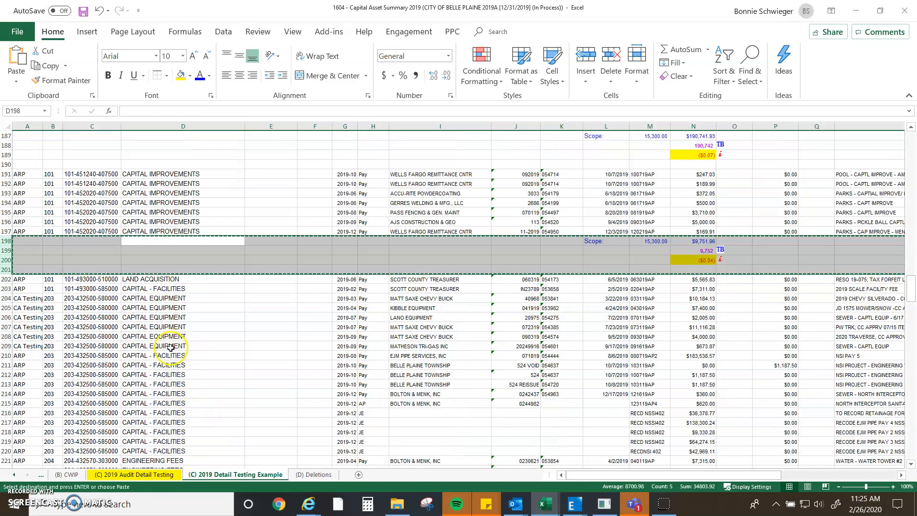
pyautogui.click(172, 290)
pyautogui.hotkey('shift', 'space')
pyautogui.hotkey('ctrl', '+')
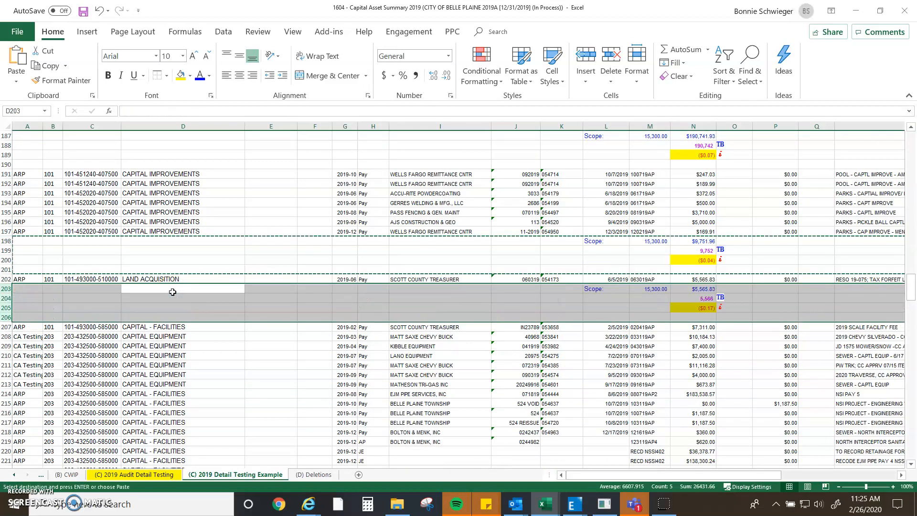
pyautogui.hotkey('ctrl', 'c')
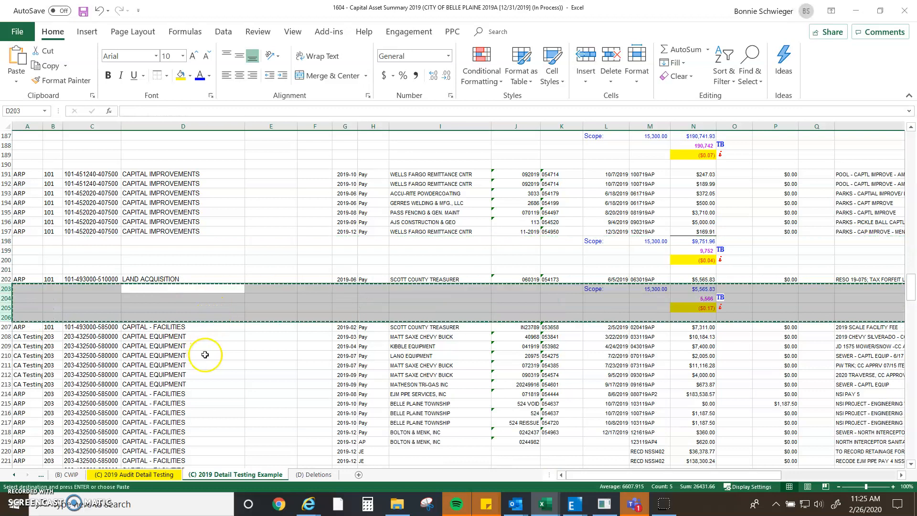
pyautogui.click(164, 365)
pyautogui.click(166, 394)
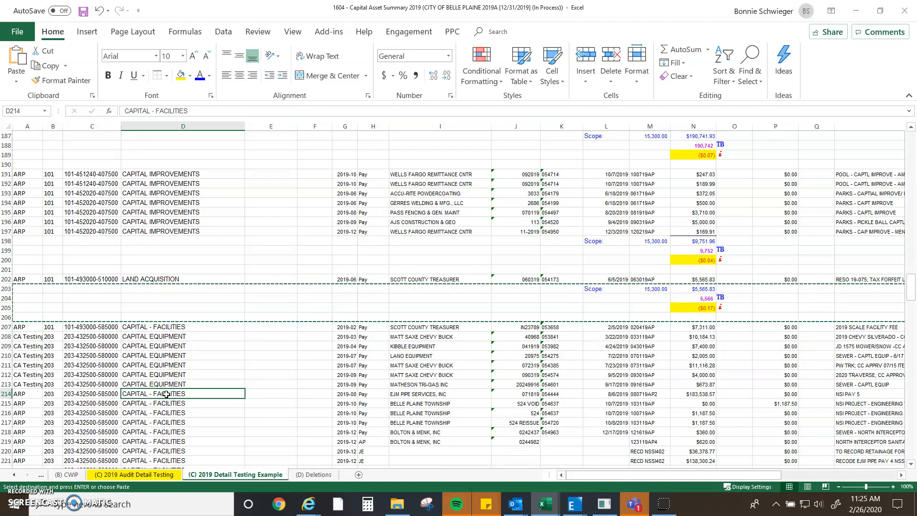
pyautogui.click(156, 336)
pyautogui.hotkey('shift', 'space')
pyautogui.hotkey('ctrl', '+')
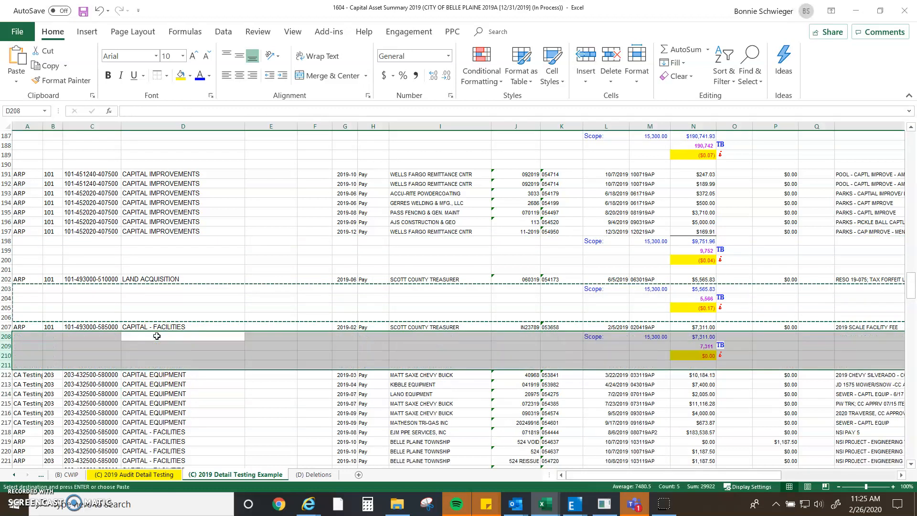
# Step: Insert the copied block below the fund 203 Capital Equipment entries at row 218 and below the fund 203 Capital - Facilities entries at row 233
pyautogui.click(173, 434)
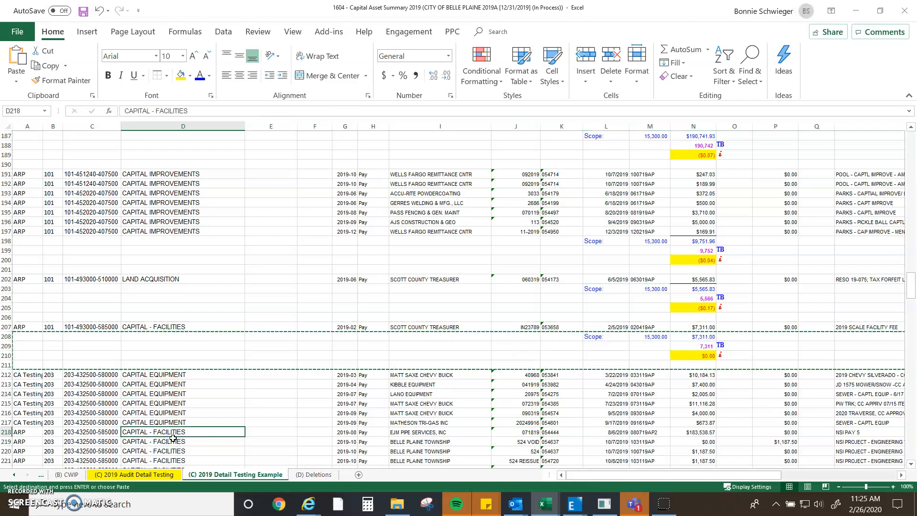
pyautogui.hotkey('shift', 'space')
pyautogui.hotkey('ctrl', '+')
pyautogui.scroll(-6, 173, 435)
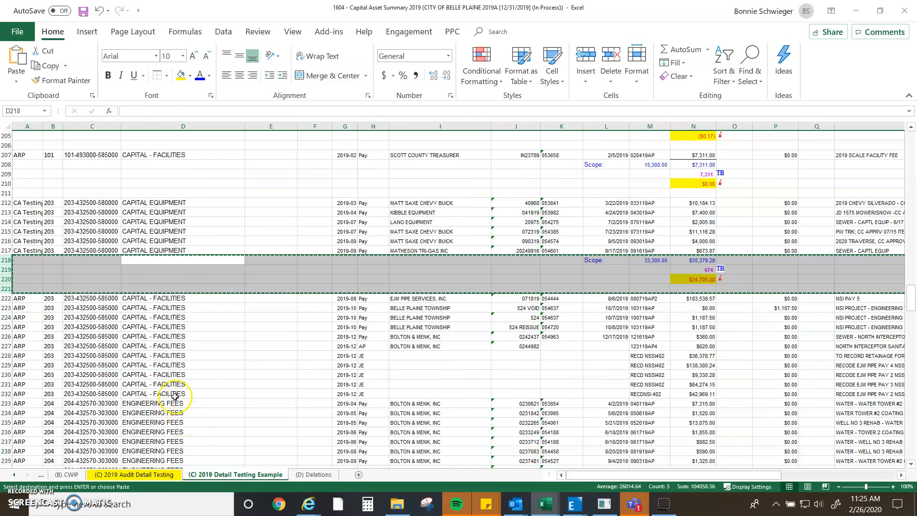
pyautogui.click(175, 401)
pyautogui.hotkey('shift', 'space')
pyautogui.hotkey('ctrl', '+')
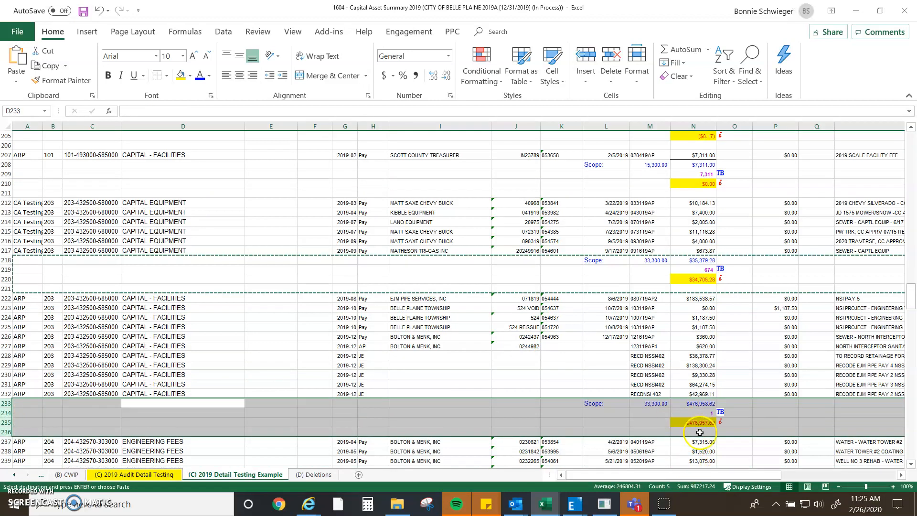
# Step: Return to the Marketing & Promotions account and select the Think Digital Signs amount in N22
pyautogui.click(263, 365)
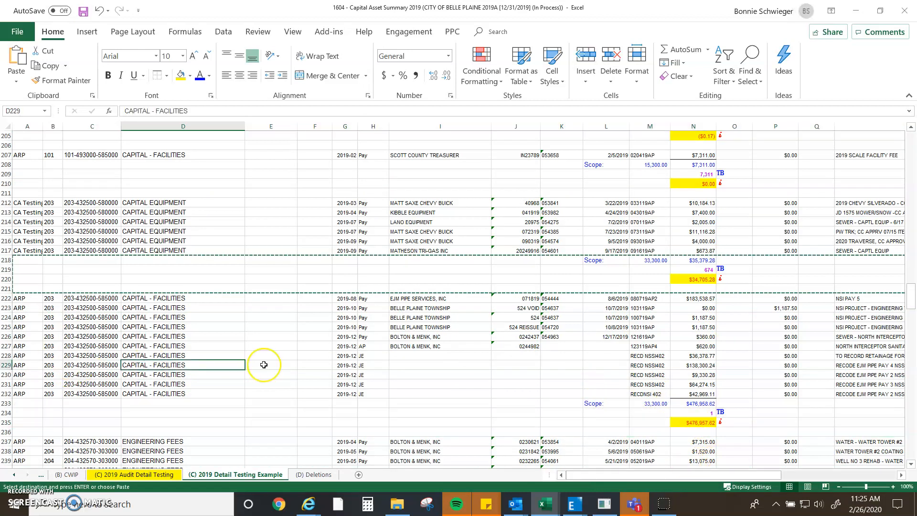
pyautogui.scroll(14, 264, 364)
pyautogui.scroll(20, 263, 364)
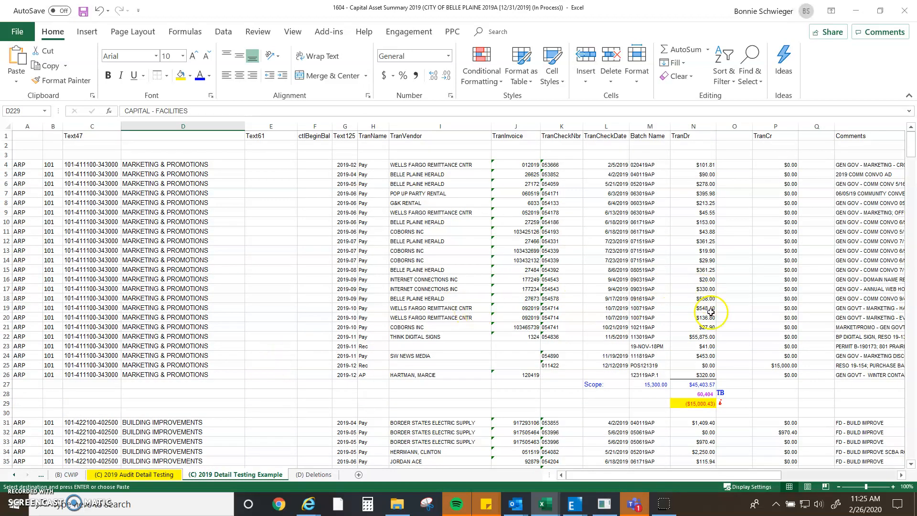
pyautogui.click(696, 340)
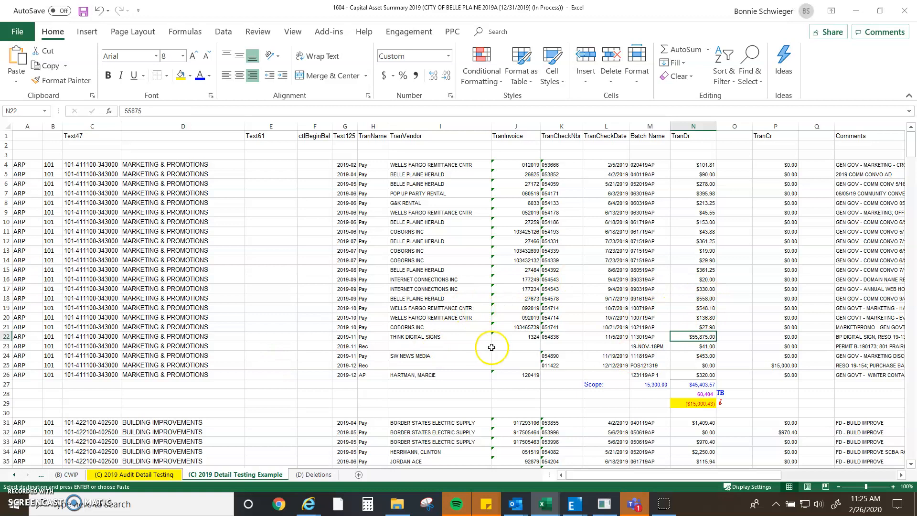